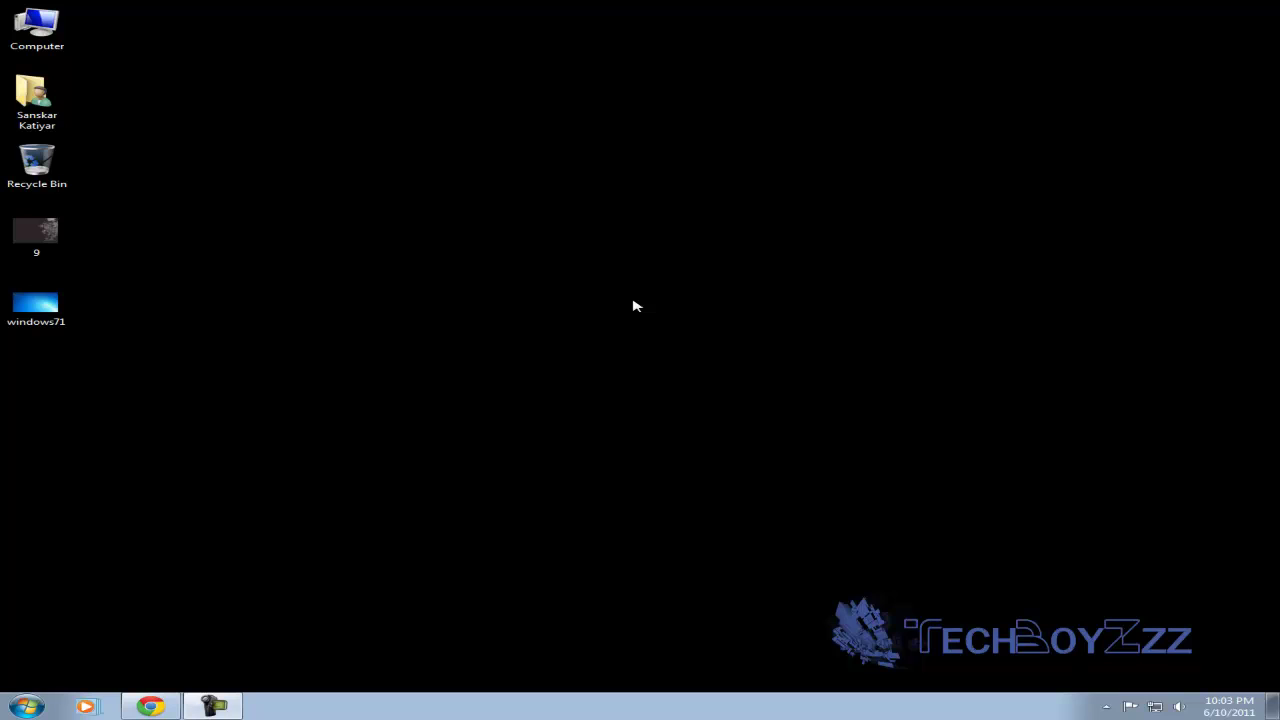
View the windows71 image stored on the desktop at full size and close the viewer.
{"action": "double_click", "coordinate": [38, 318]}
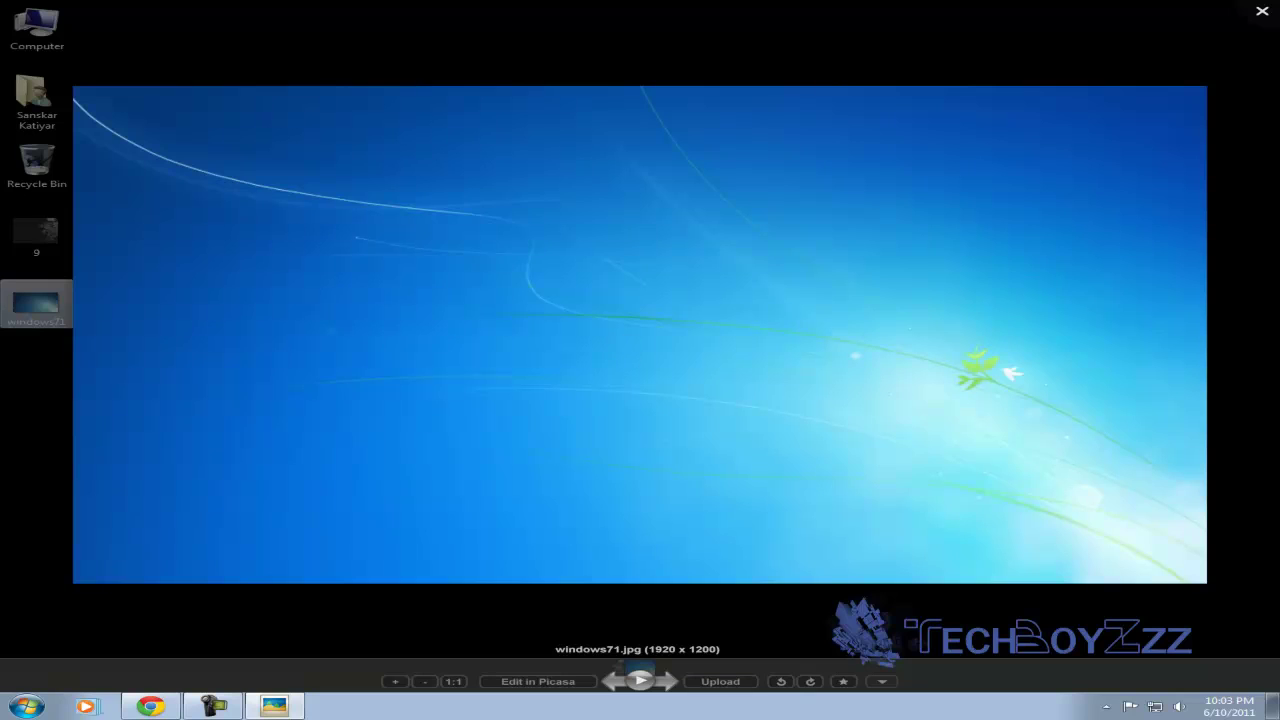
{"action": "key", "text": "Escape"}
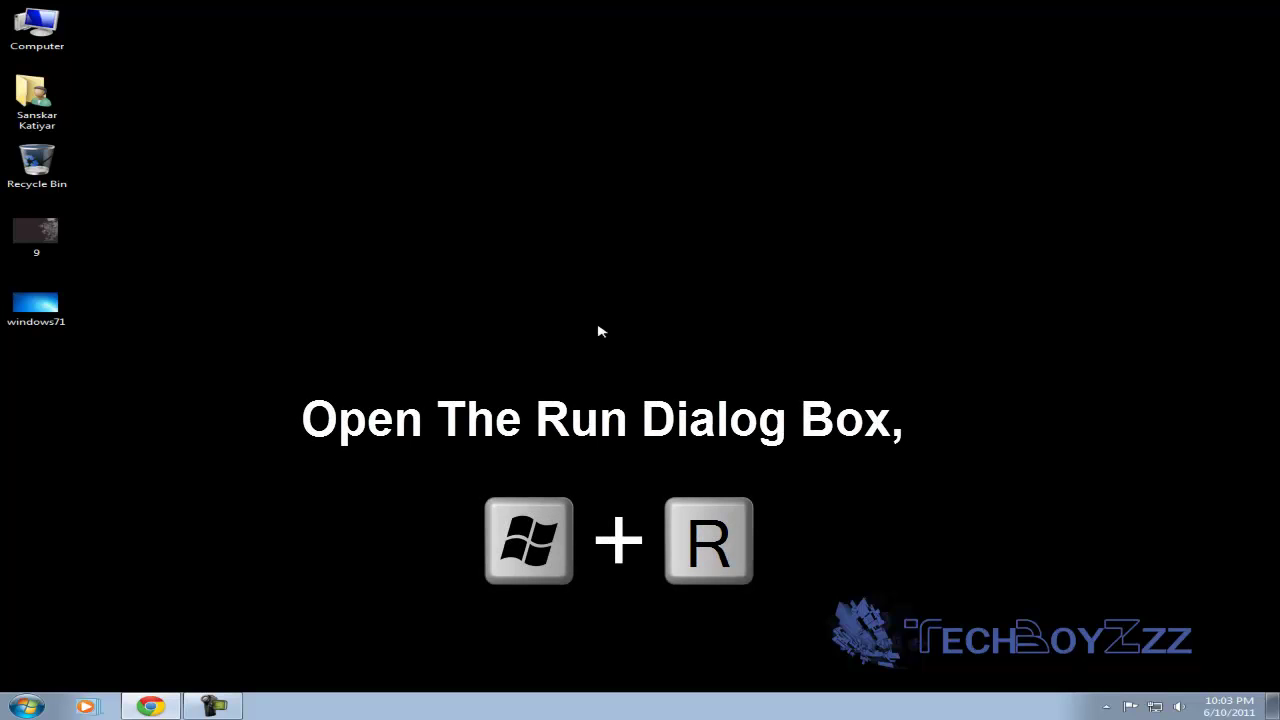
Launch Registry Editor with the regedit command and maximize its window.
{"action": "key", "text": "super+r"}
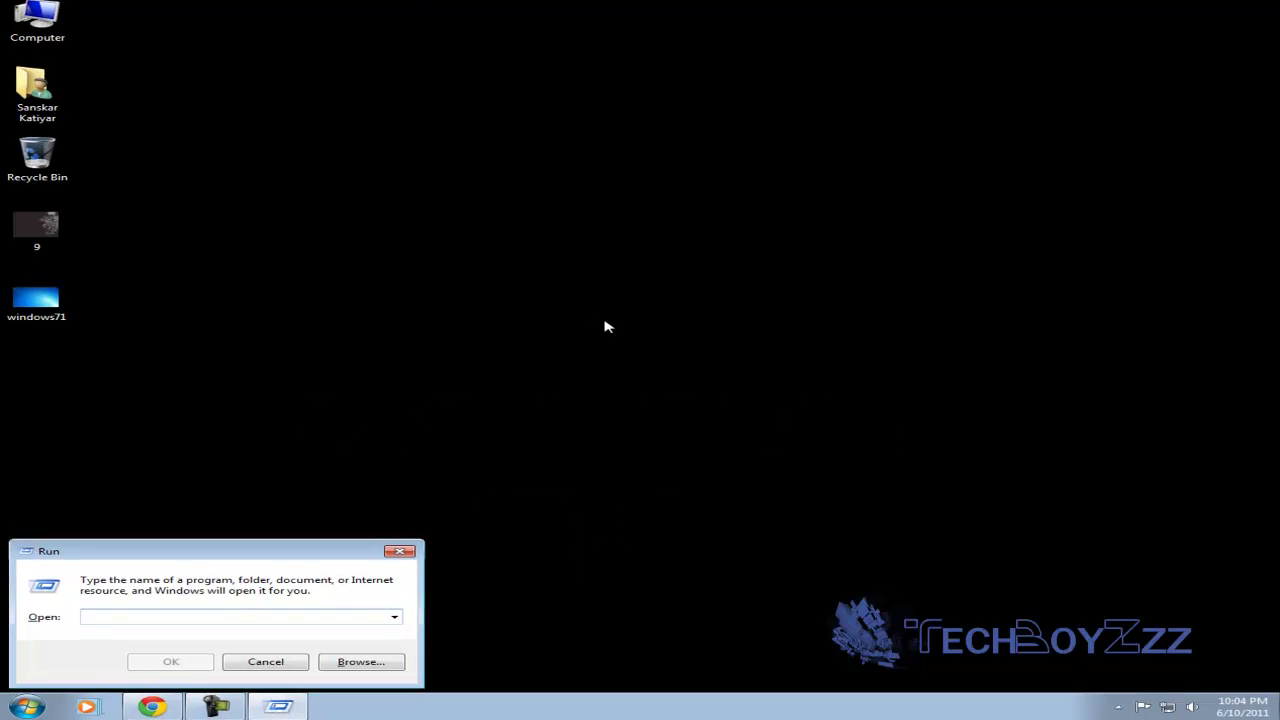
{"action": "type", "text": "regedit"}
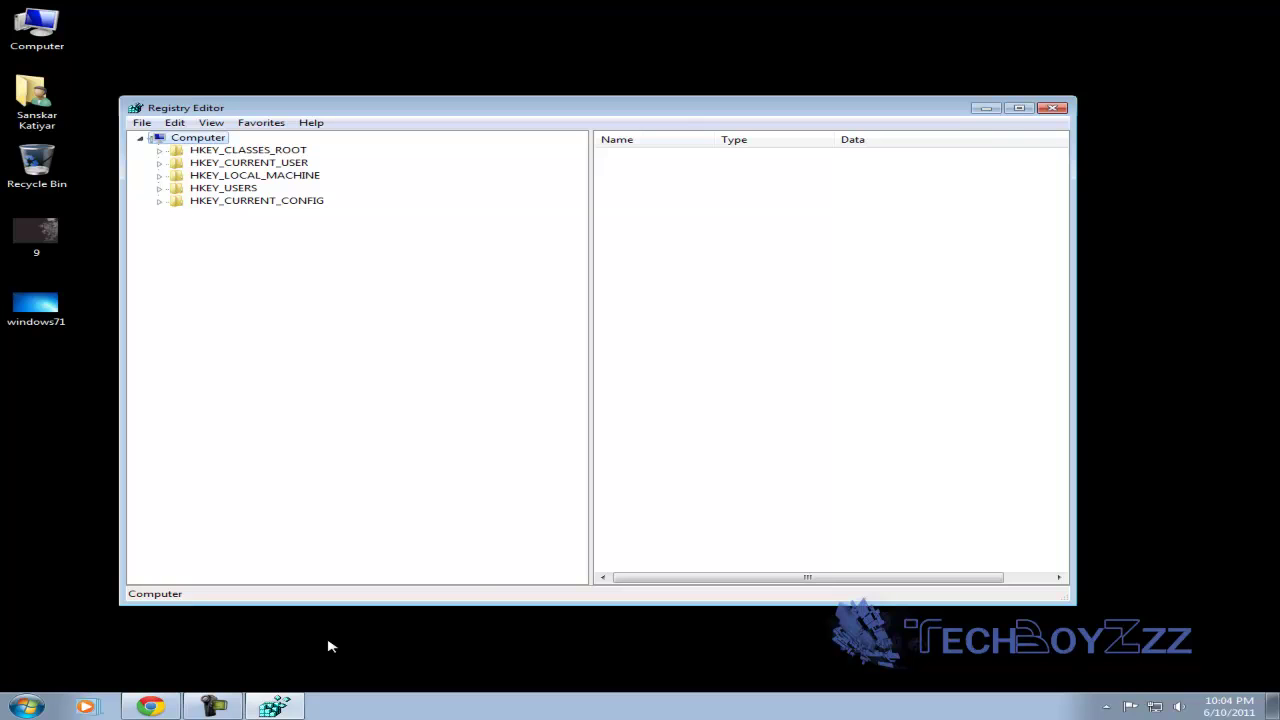
{"action": "left_click", "coordinate": [1020, 108]}
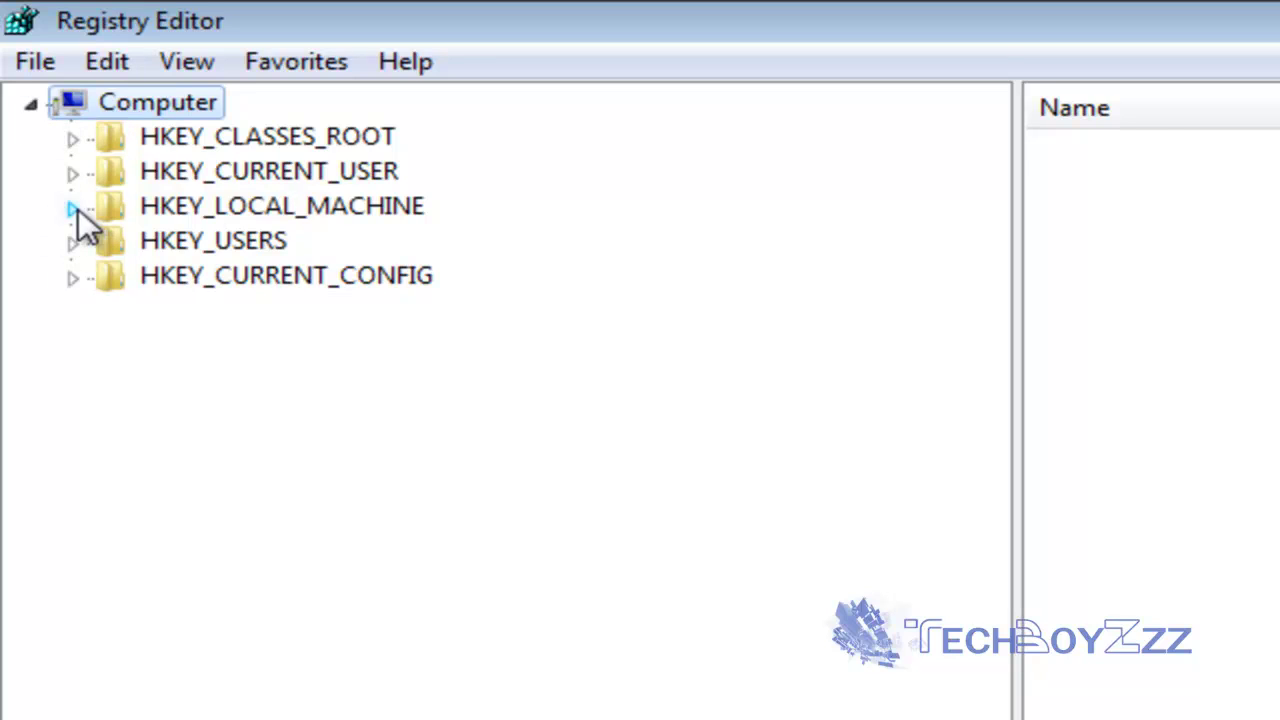
Expand the registry tree through HKEY_LOCAL_MACHINE and SOFTWARE down to the subkeys of Microsoft.
{"action": "left_click", "coordinate": [181, 208]}
{"action": "left_click", "coordinate": [73, 208]}
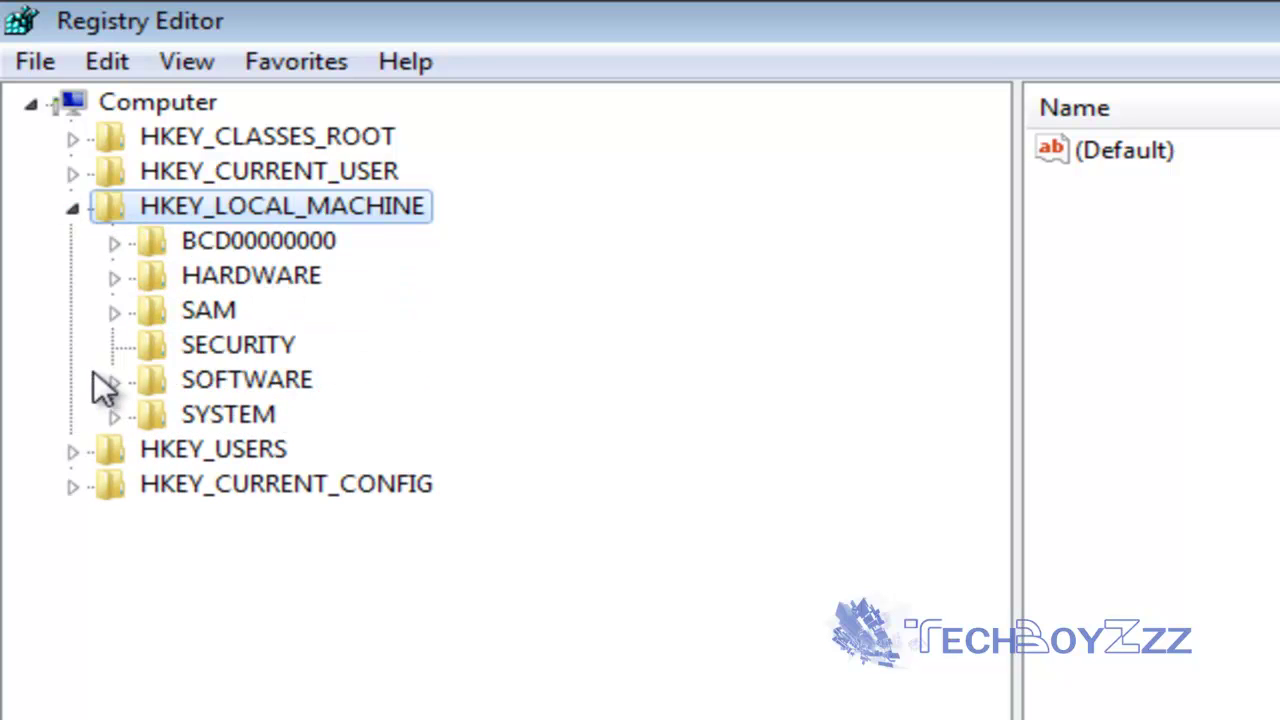
{"action": "left_click", "coordinate": [185, 380]}
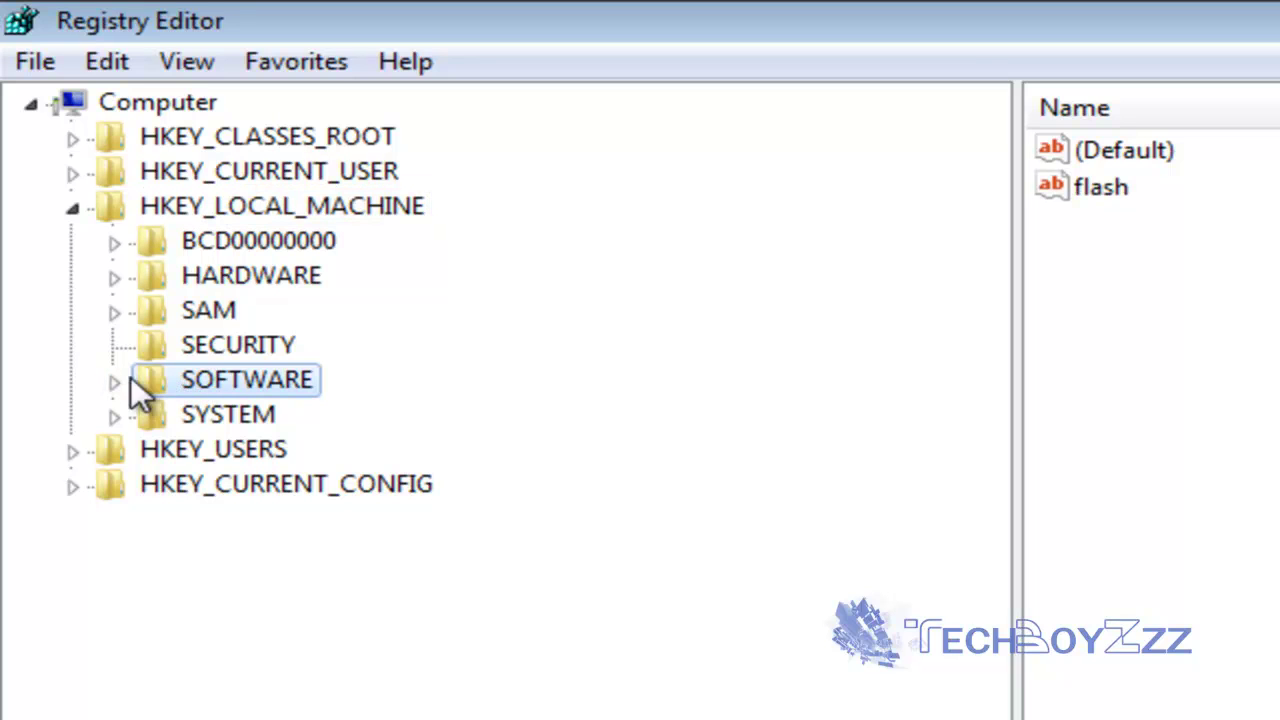
{"action": "left_click", "coordinate": [114, 383]}
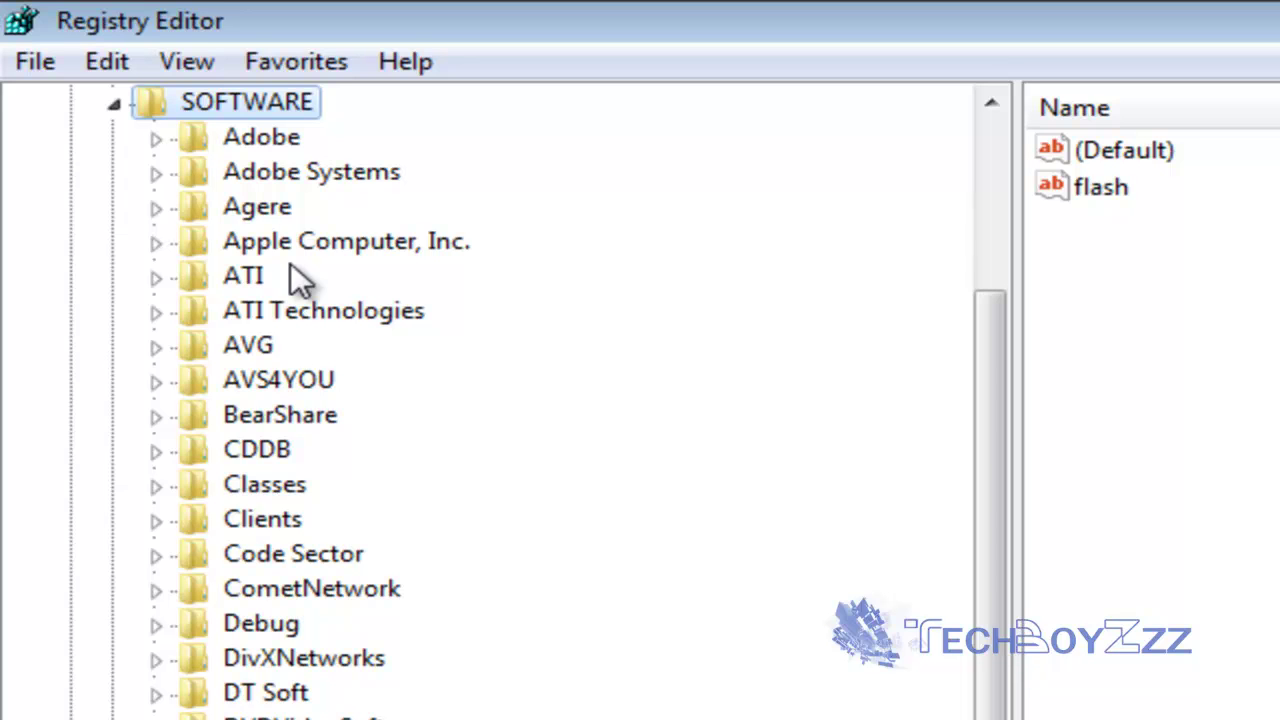
{"action": "left_click_drag", "start_coordinate": [988, 478], "coordinate": [983, 718]}
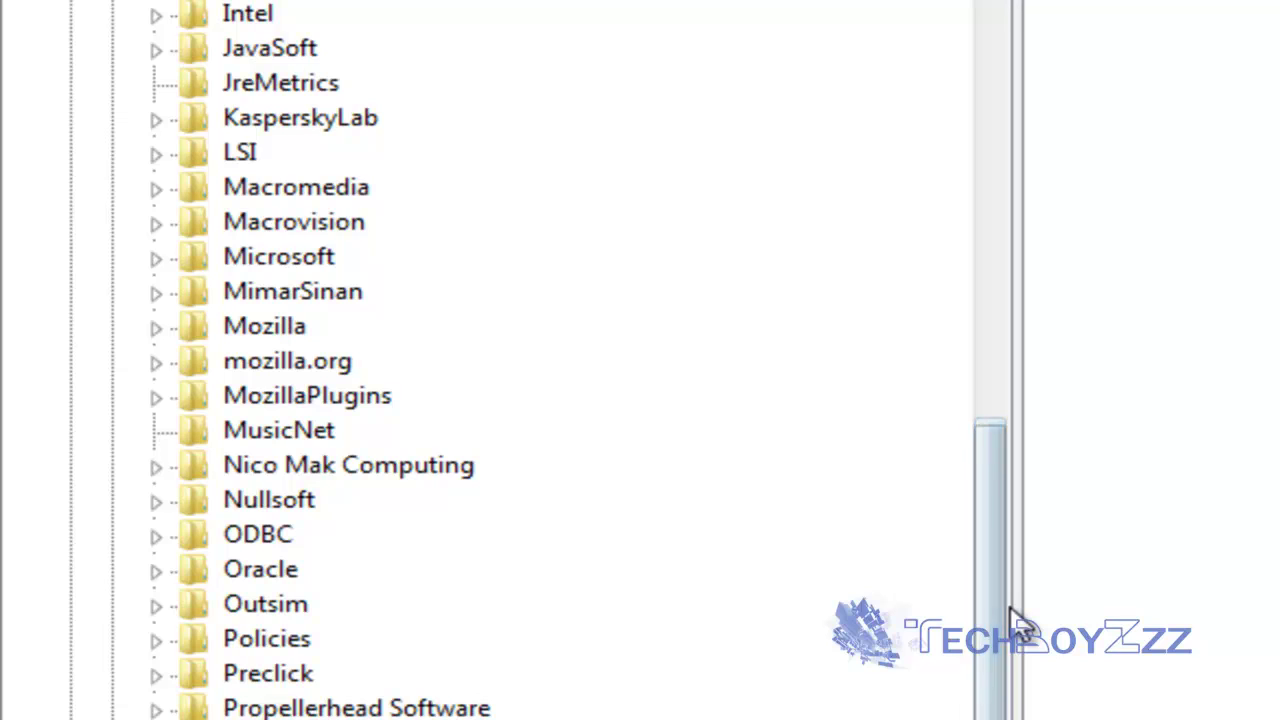
{"action": "left_click", "coordinate": [232, 262]}
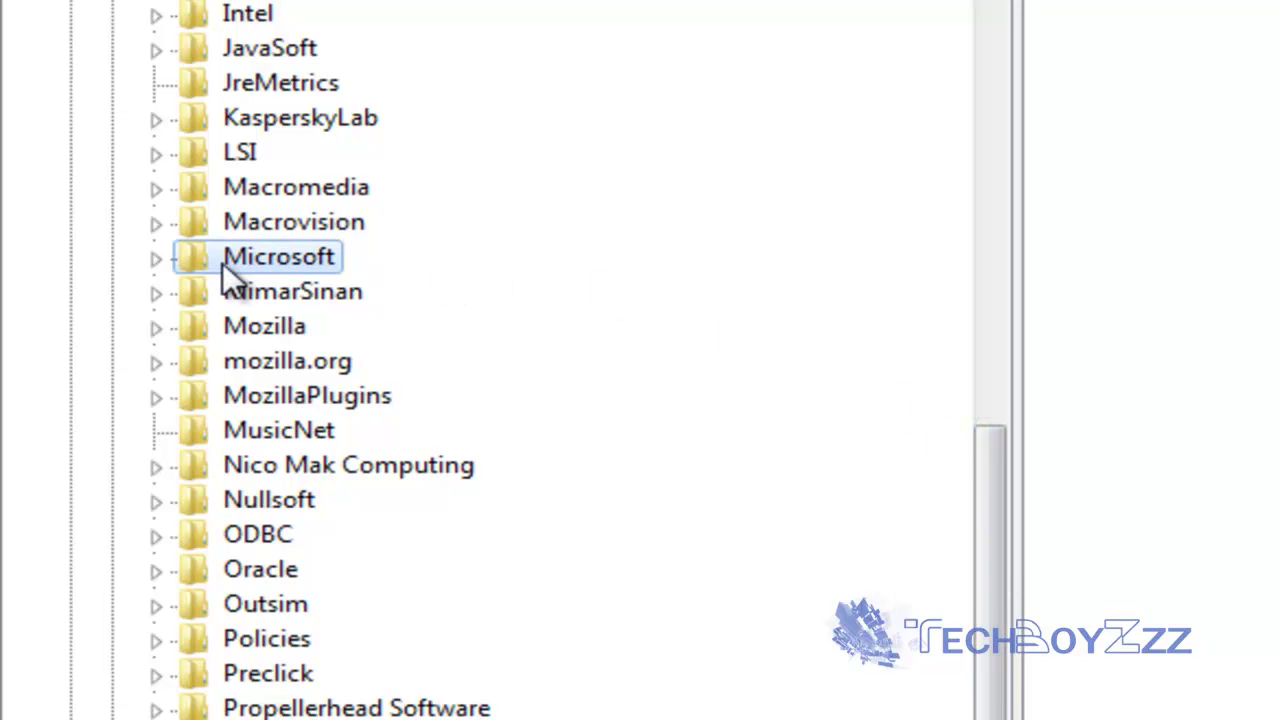
{"action": "left_click", "coordinate": [158, 260]}
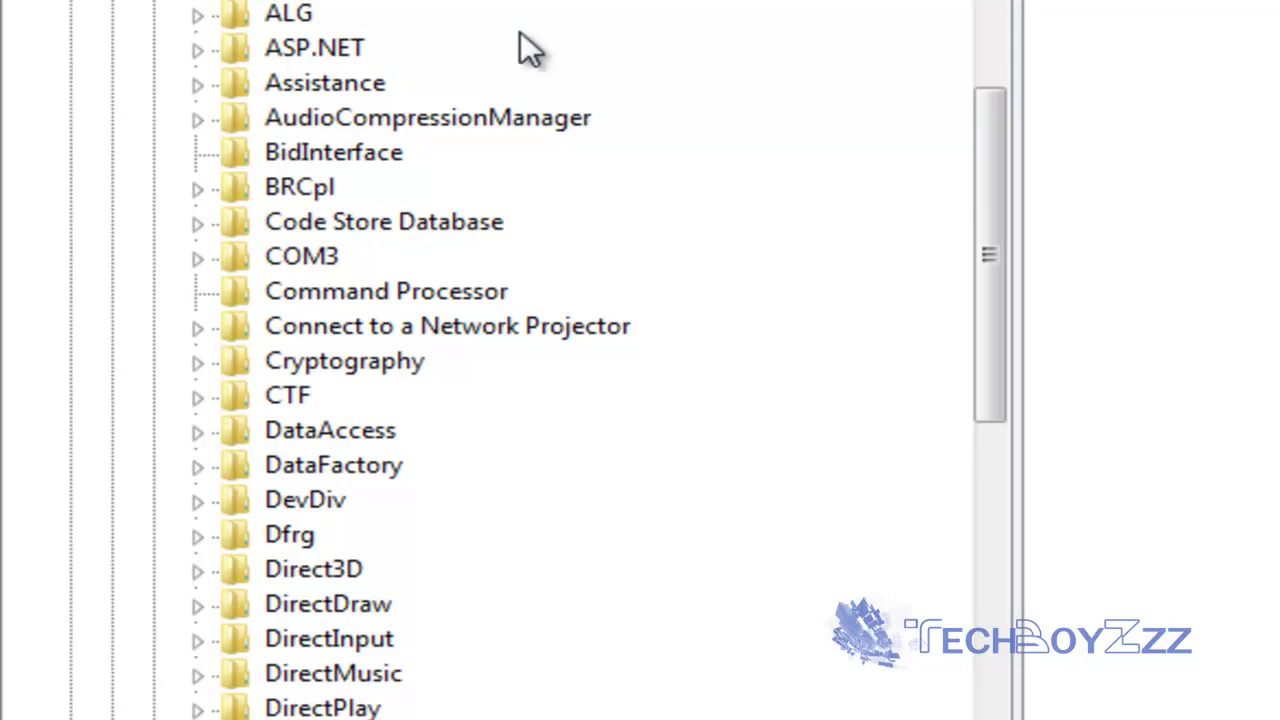
Expand the Windows key under Microsoft and its CurrentVersion subkey.
{"action": "left_click_drag", "start_coordinate": [977, 191], "coordinate": [1016, 719]}
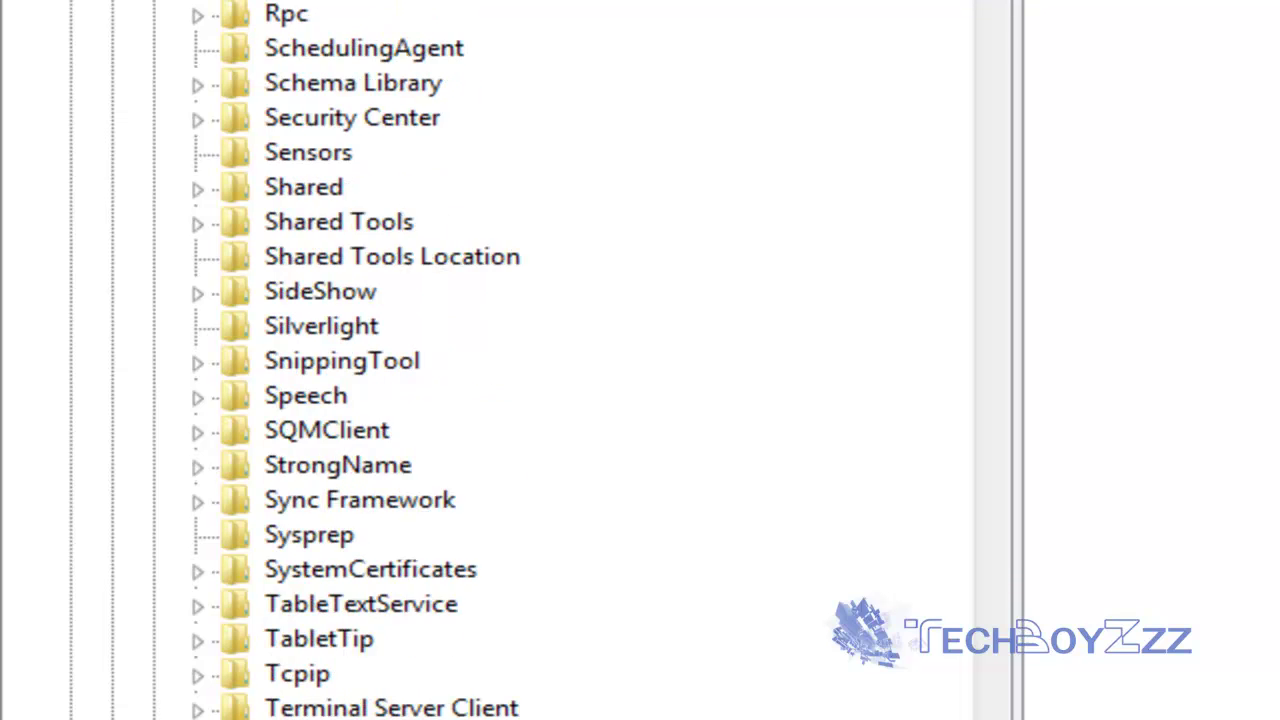
{"action": "left_click", "coordinate": [248, 534]}
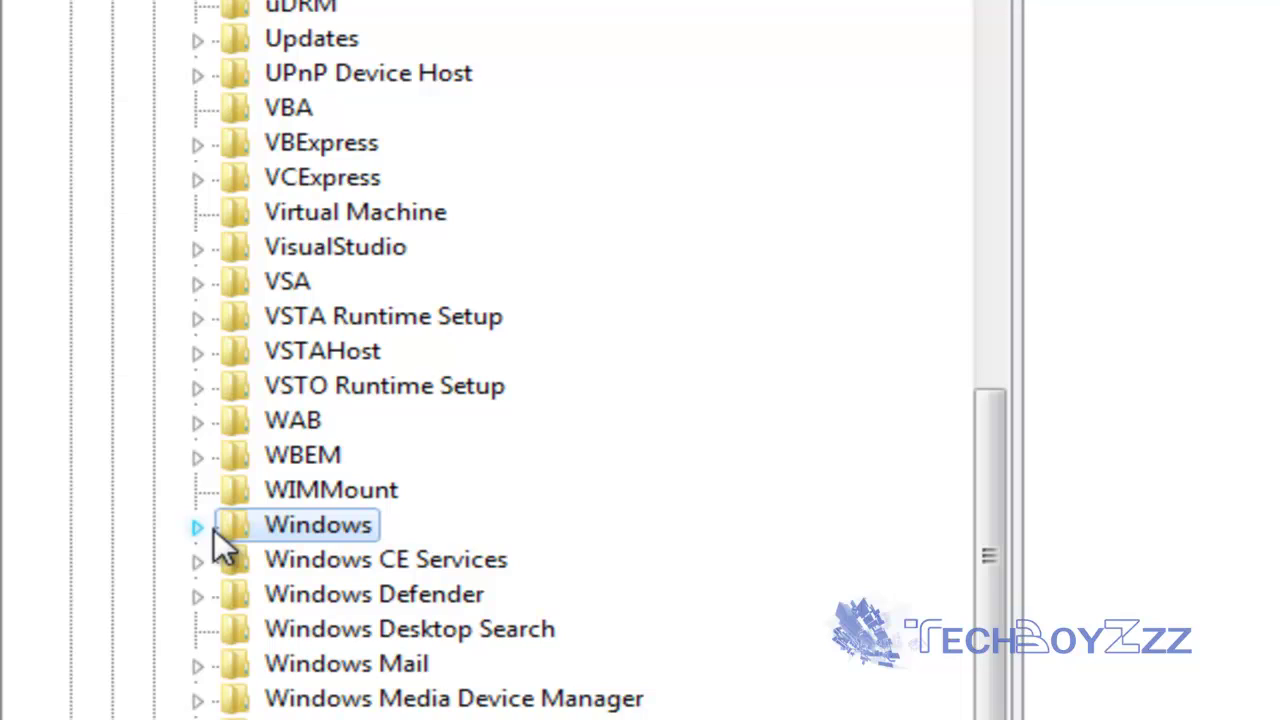
{"action": "left_click", "coordinate": [214, 529]}
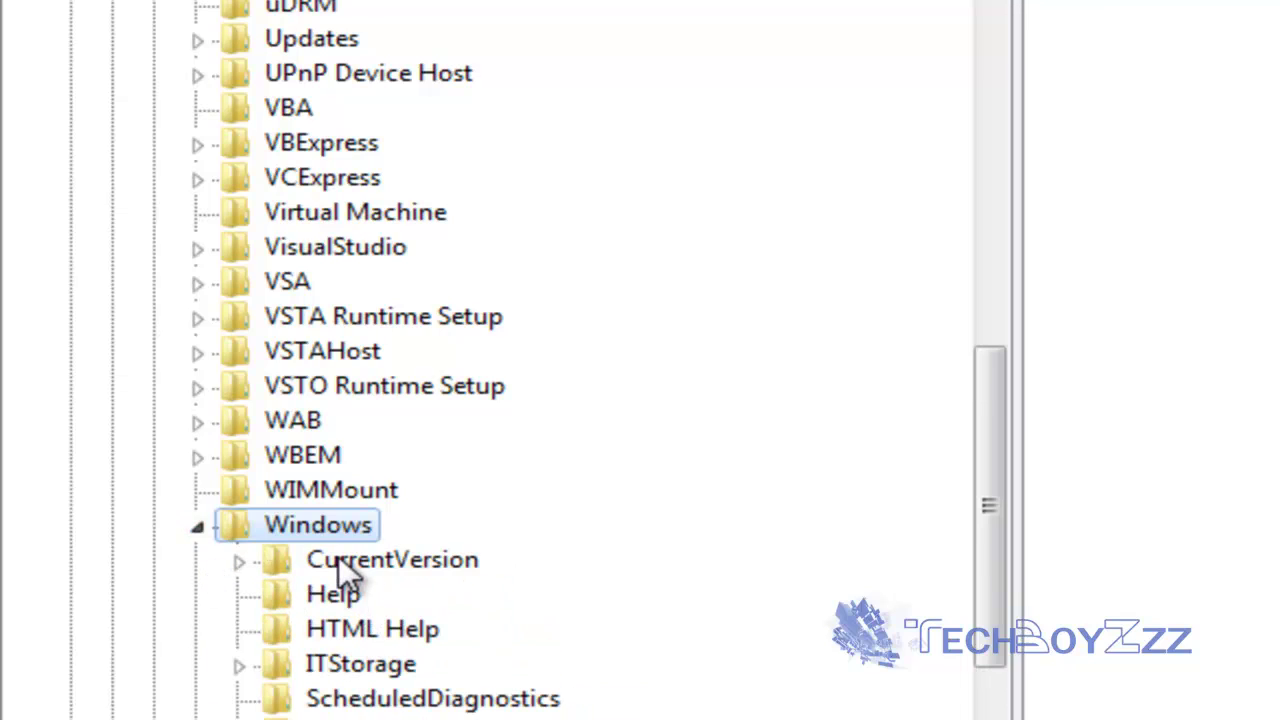
{"action": "left_click", "coordinate": [339, 556]}
{"action": "left_click", "coordinate": [239, 560]}
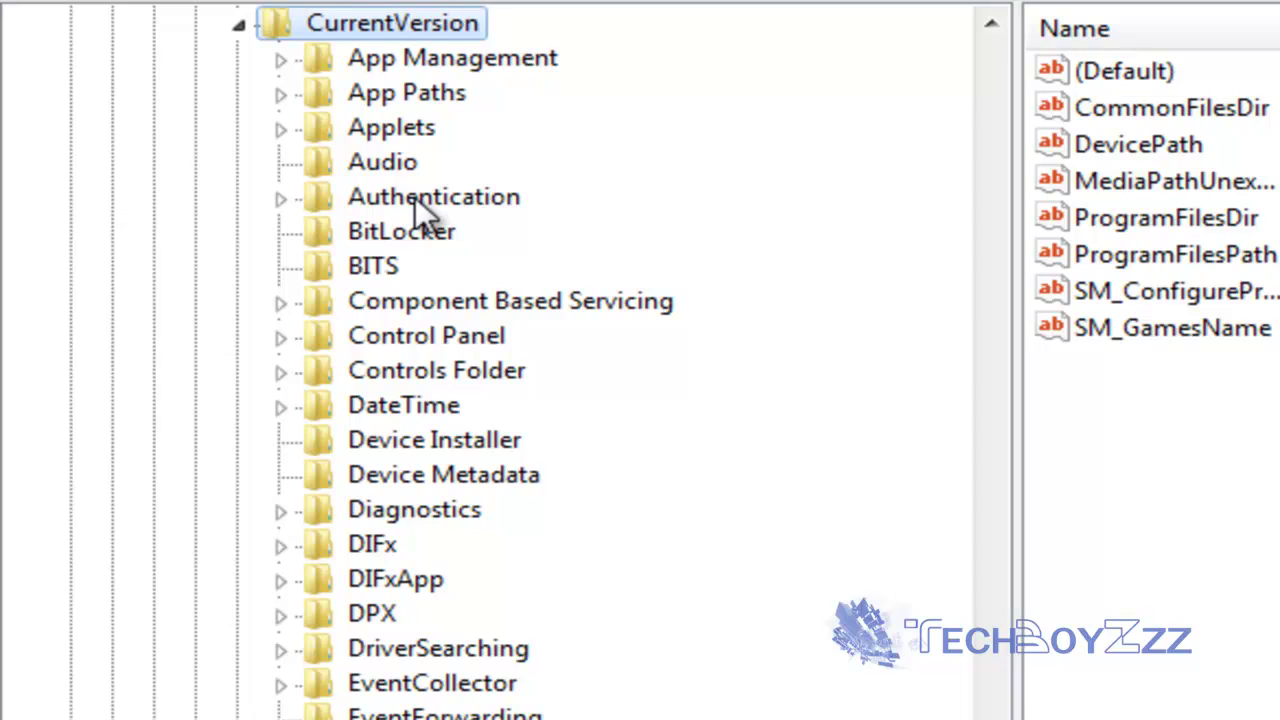
Expand Authentication and LogonUI under CurrentVersion and open the Background key.
{"action": "left_click", "coordinate": [415, 197]}
{"action": "left_click", "coordinate": [280, 199]}
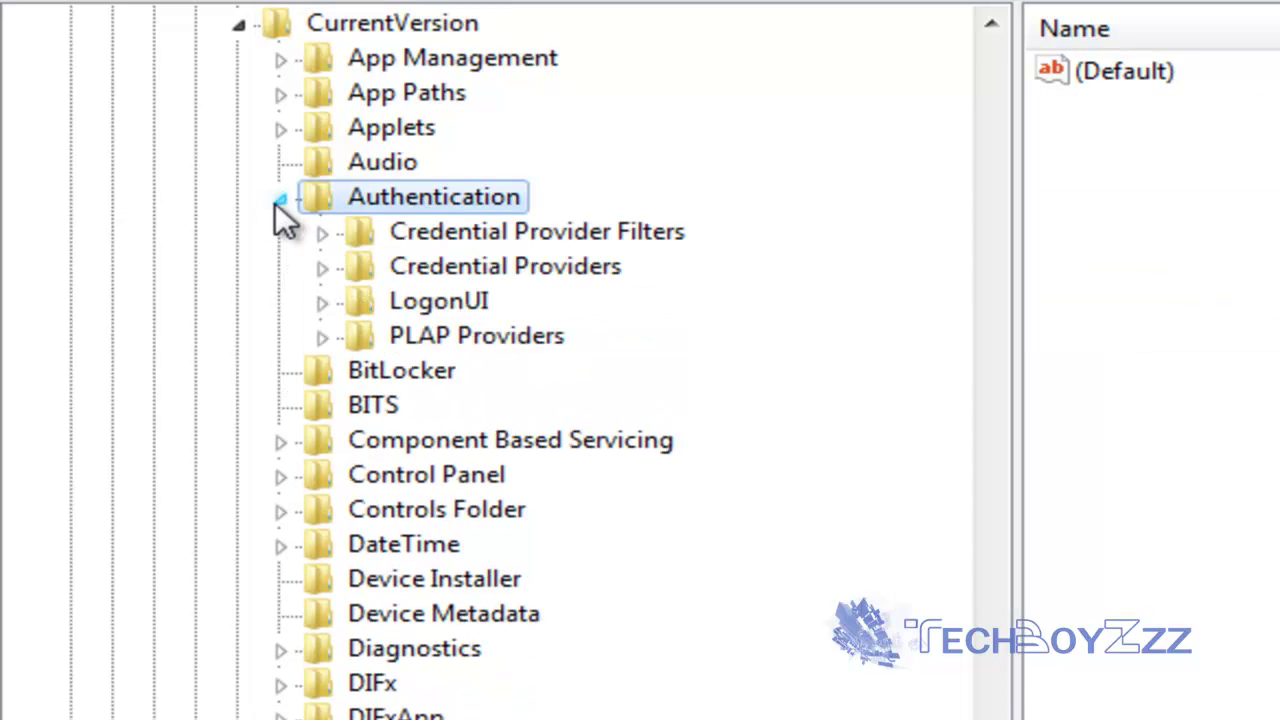
{"action": "left_click", "coordinate": [367, 305]}
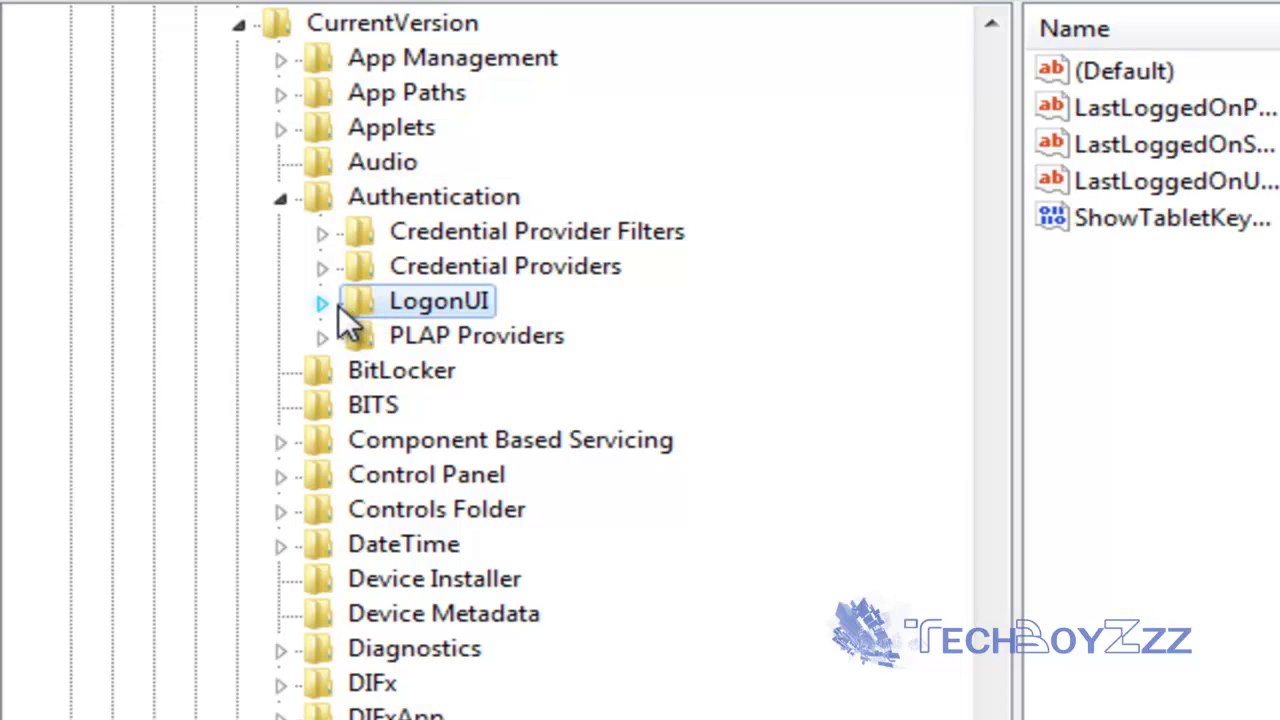
{"action": "left_click", "coordinate": [339, 305]}
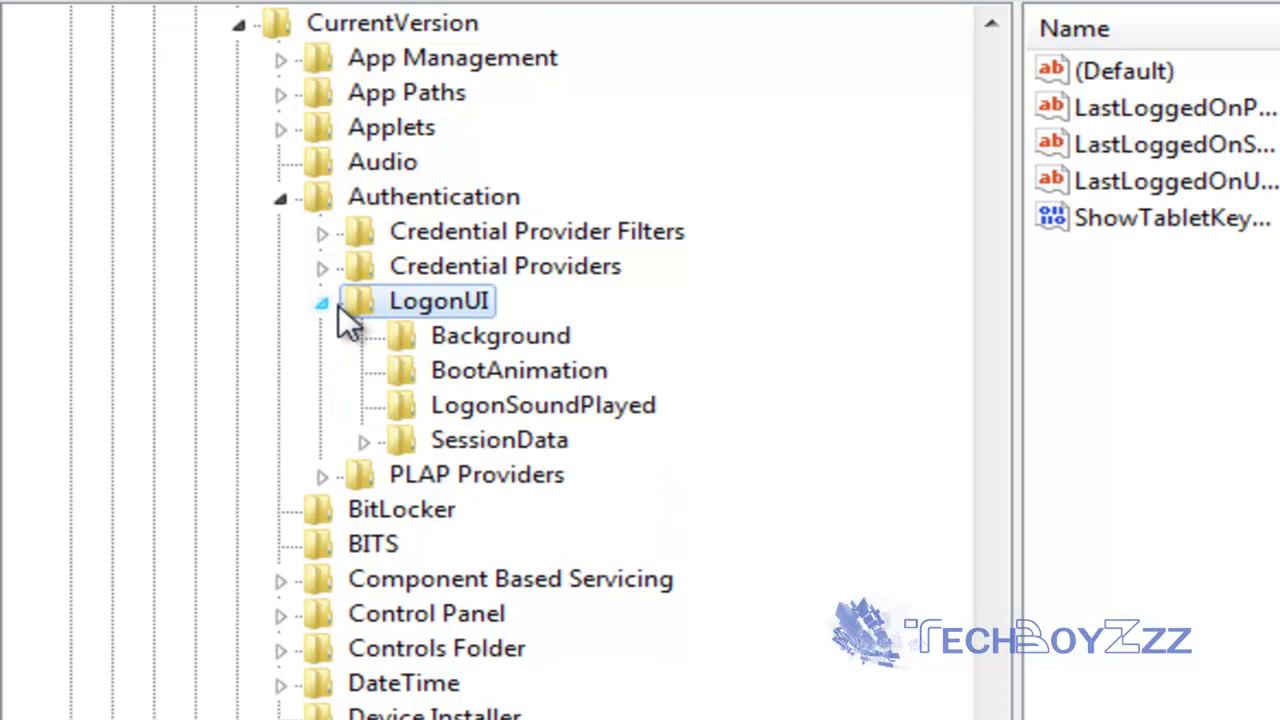
{"action": "left_click", "coordinate": [428, 337]}
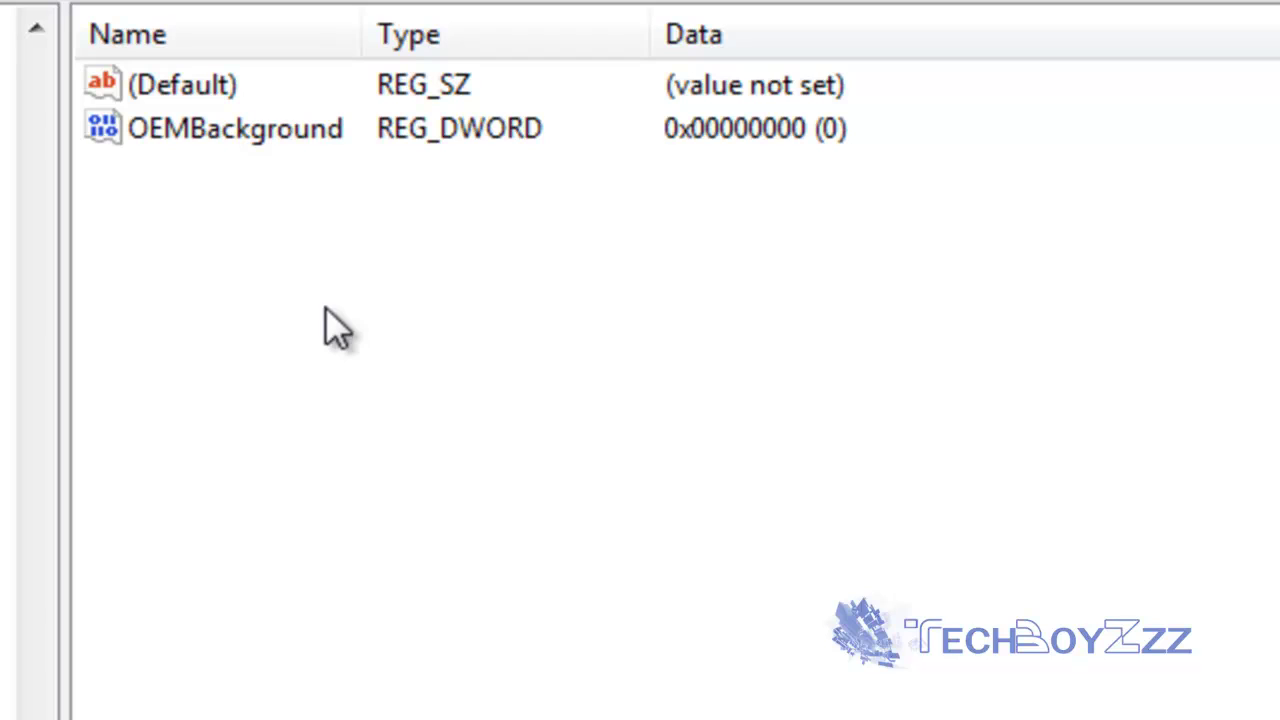
Delete the existing OEMBackground value from the Background key.
{"action": "left_click", "coordinate": [226, 148]}
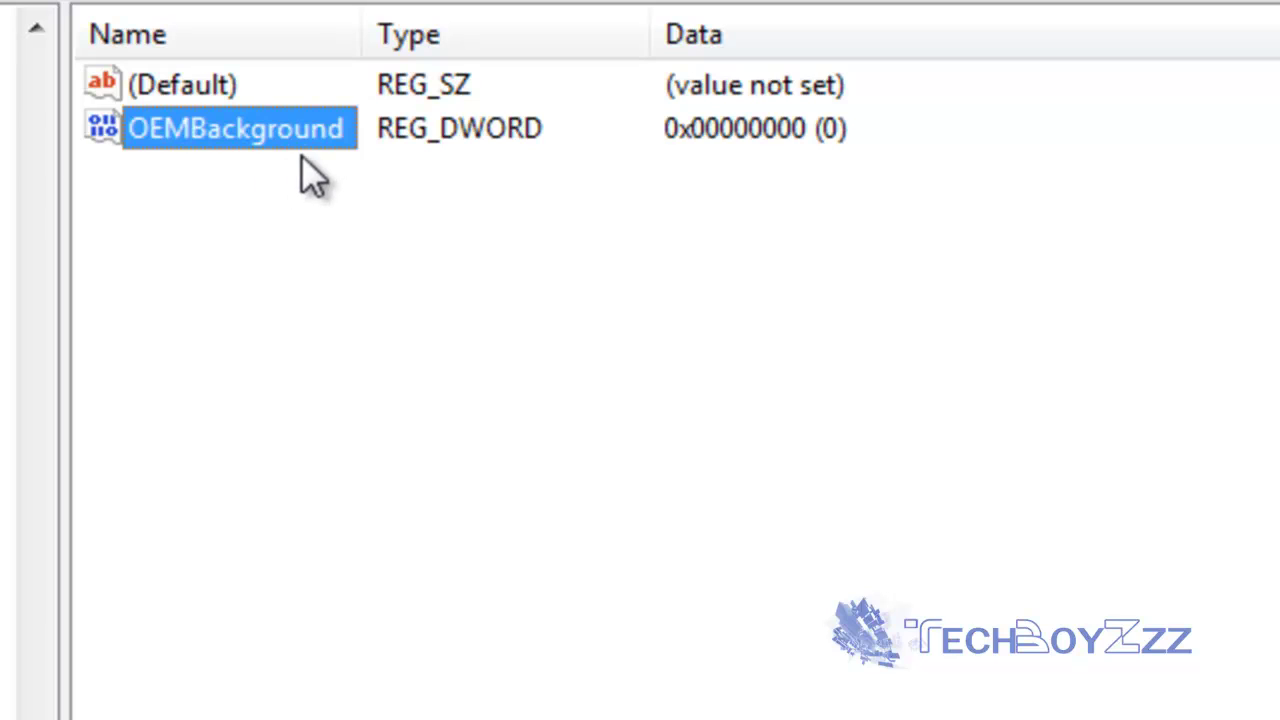
{"action": "key", "text": "Delete"}
{"action": "key", "text": "Return"}
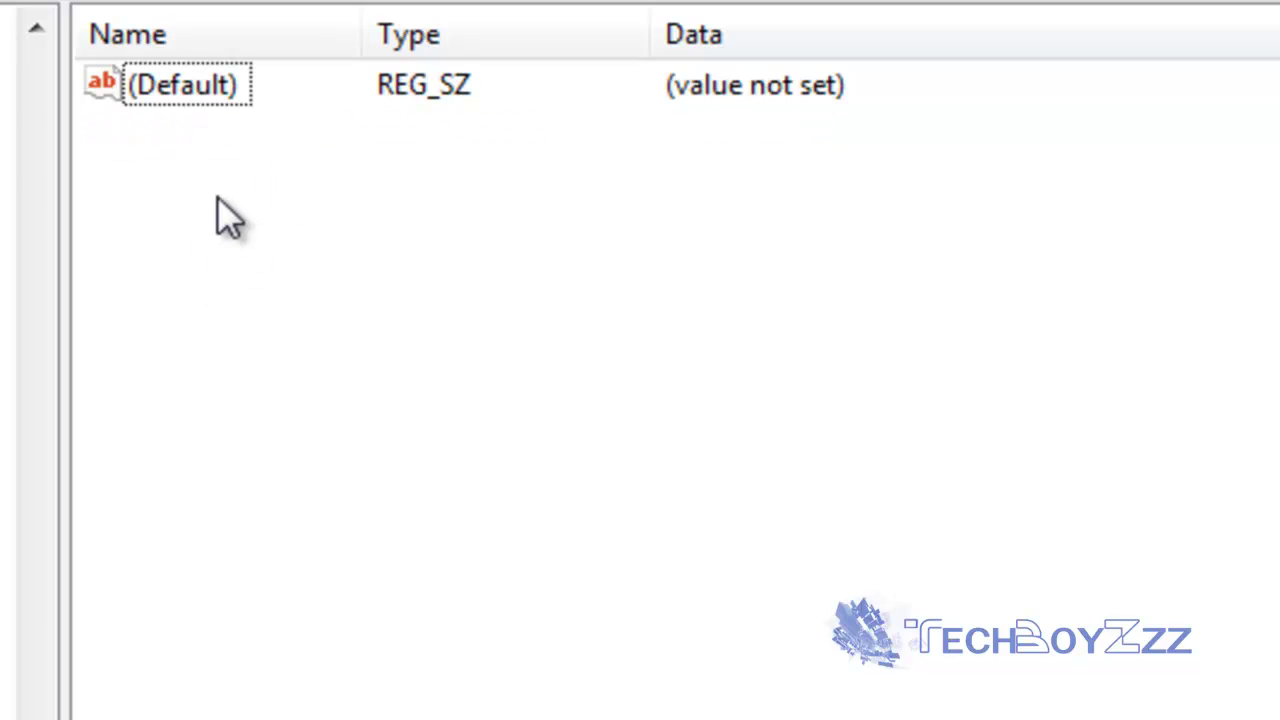
{"action": "left_click", "coordinate": [383, 366]}
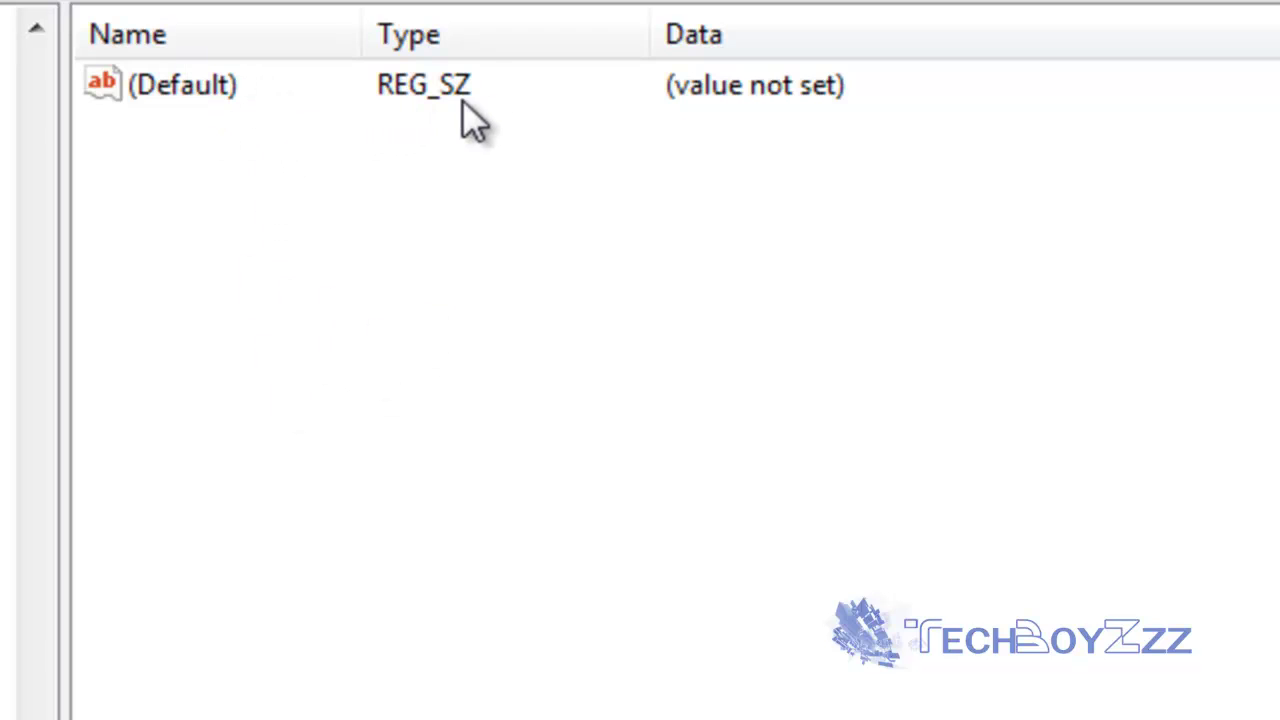
Create a new DWORD (32-bit) value named OEMBackground in the Background key.
{"action": "right_click", "coordinate": [241, 237]}
{"action": "mouse_move", "coordinate": [455, 282]}
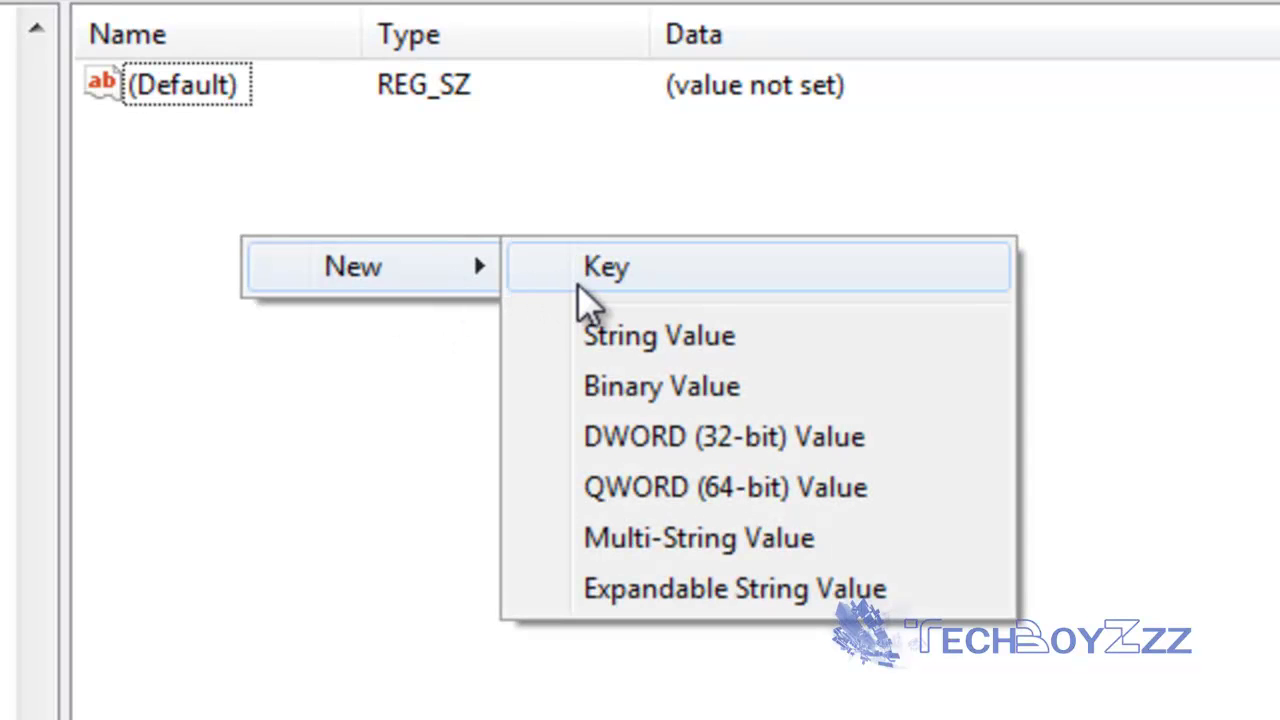
{"action": "left_click", "coordinate": [590, 465]}
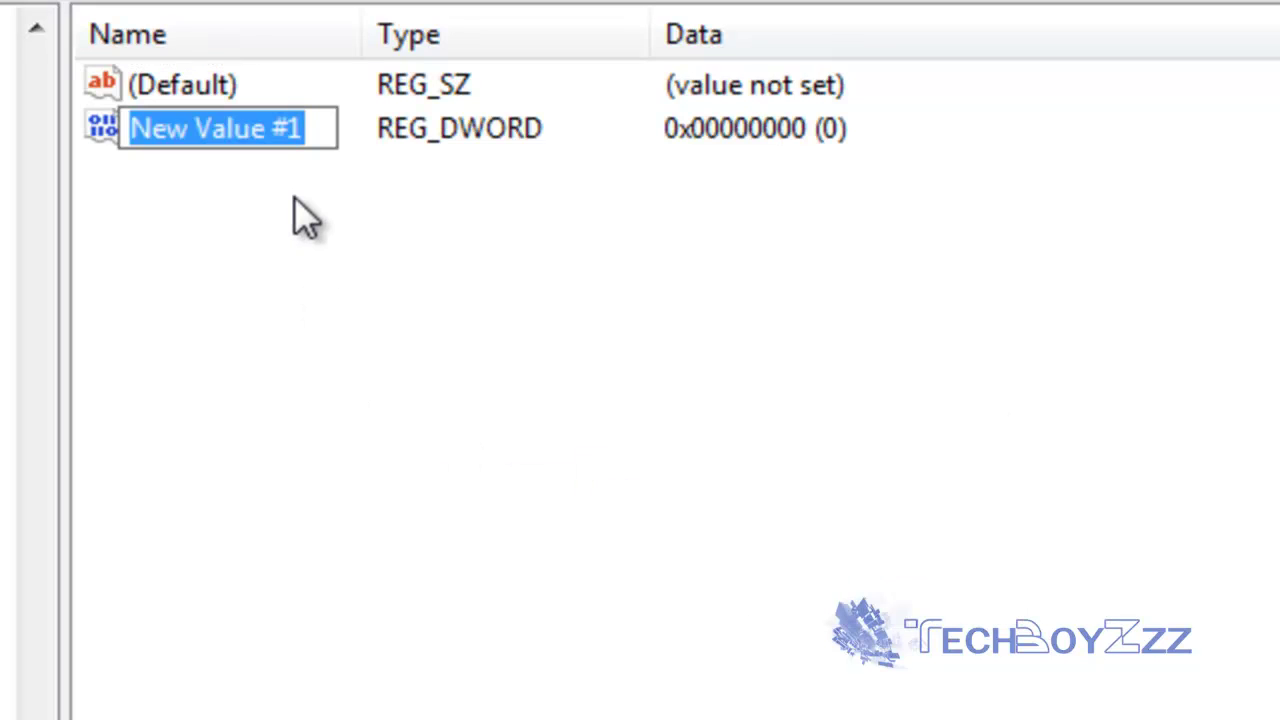
{"action": "type", "text": "OEM"}
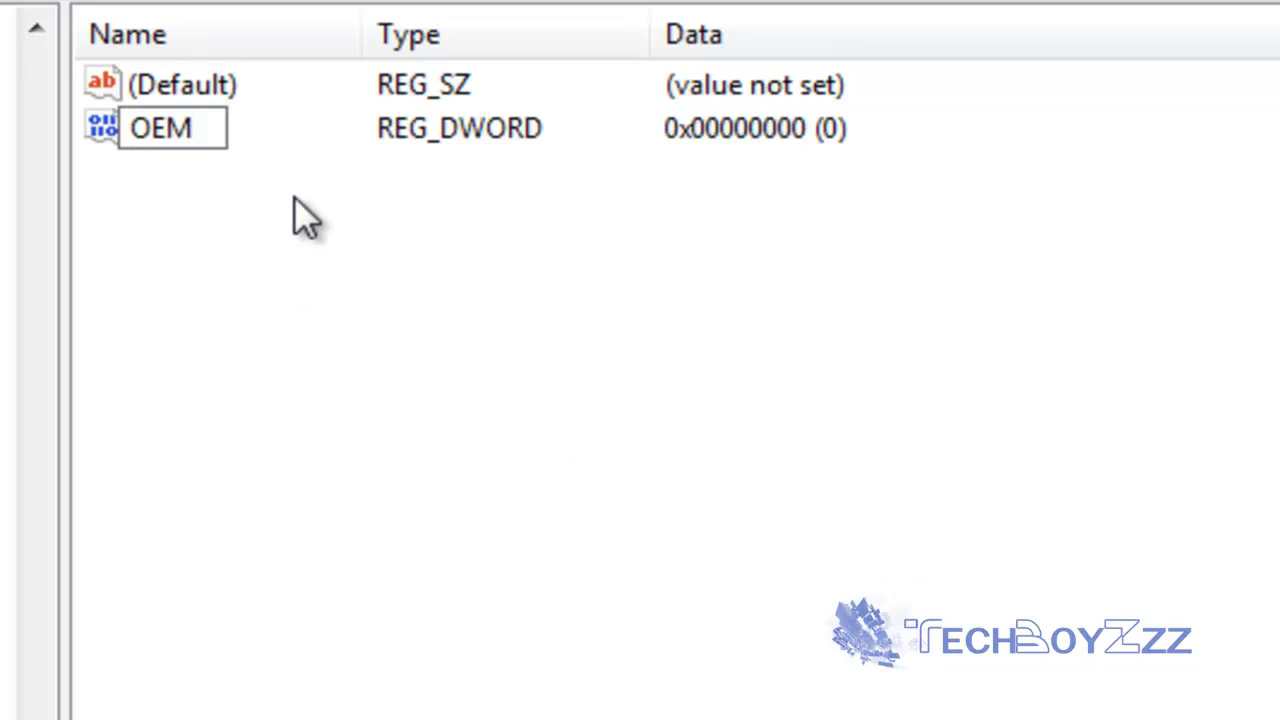
{"action": "type", "text": "Background"}
{"action": "key", "text": "Return"}
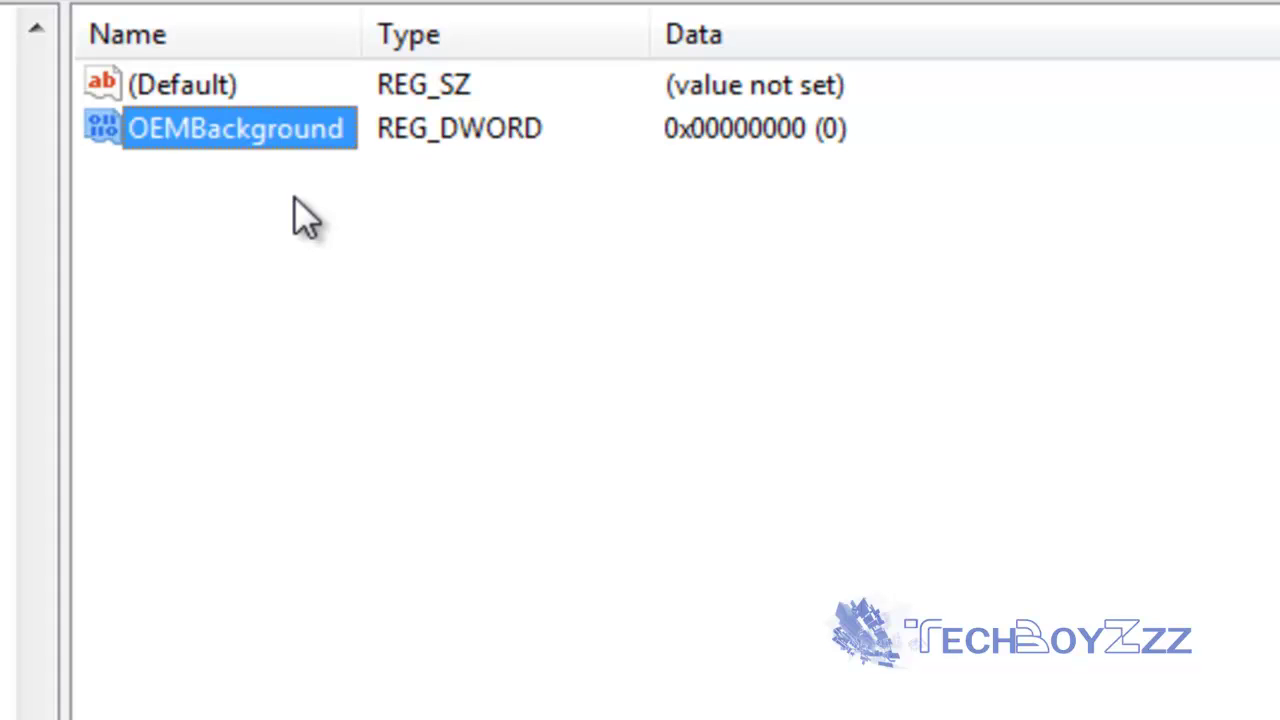
{"action": "left_click", "coordinate": [294, 196]}
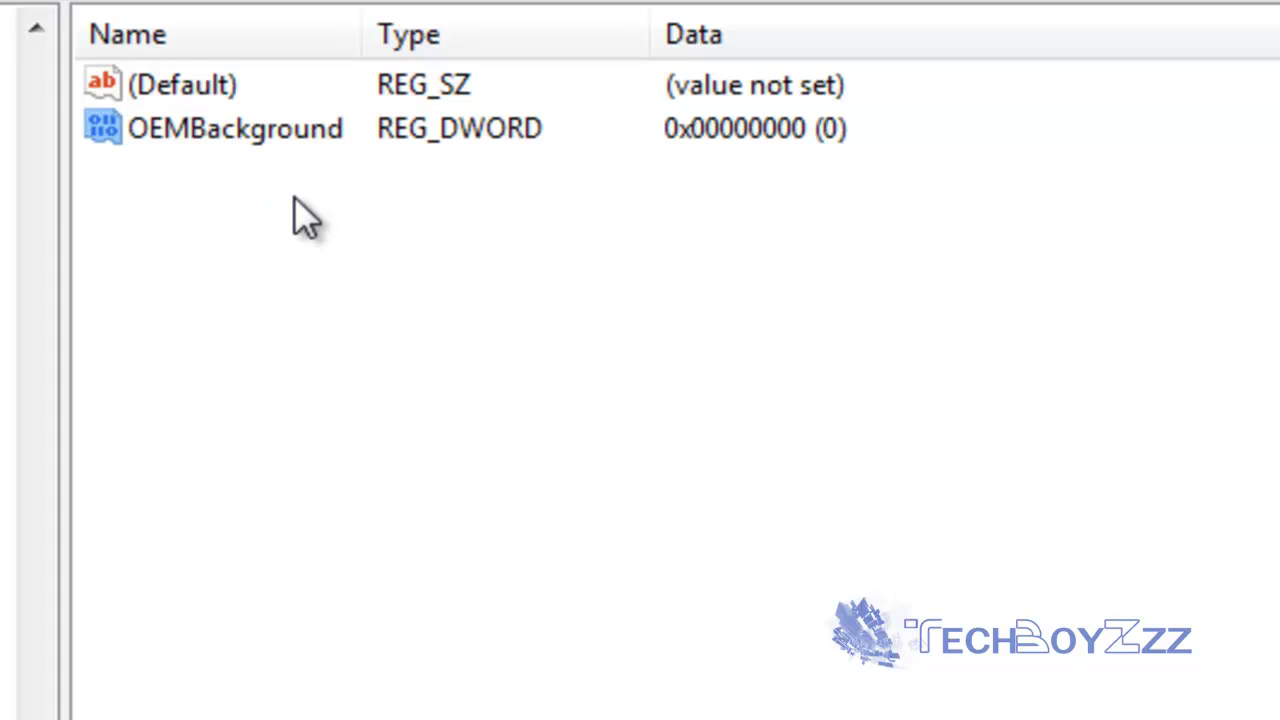
Set the OEMBackground value data to 1 with hexadecimal base and exit Registry Editor.
{"action": "double_click", "coordinate": [235, 128]}
{"action": "left_click_drag", "start_coordinate": [723, 314], "coordinate": [578, 212]}
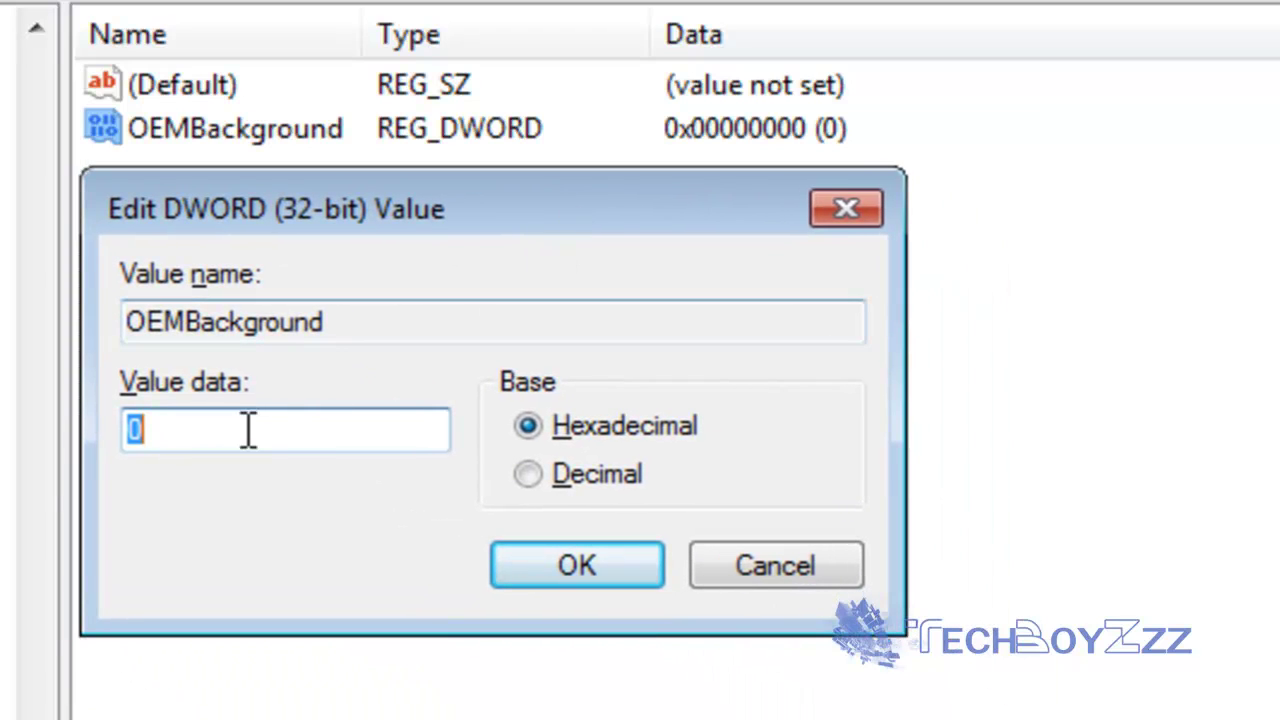
{"action": "type", "text": "1"}
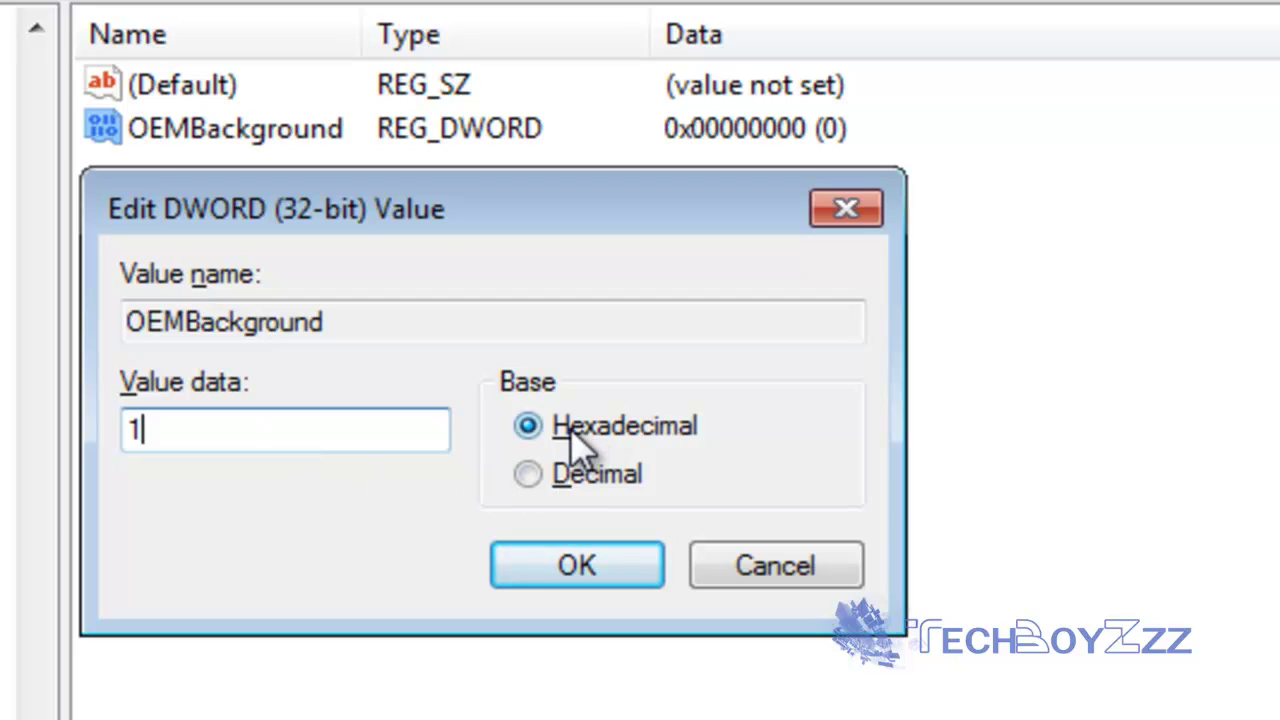
{"action": "left_click", "coordinate": [578, 568]}
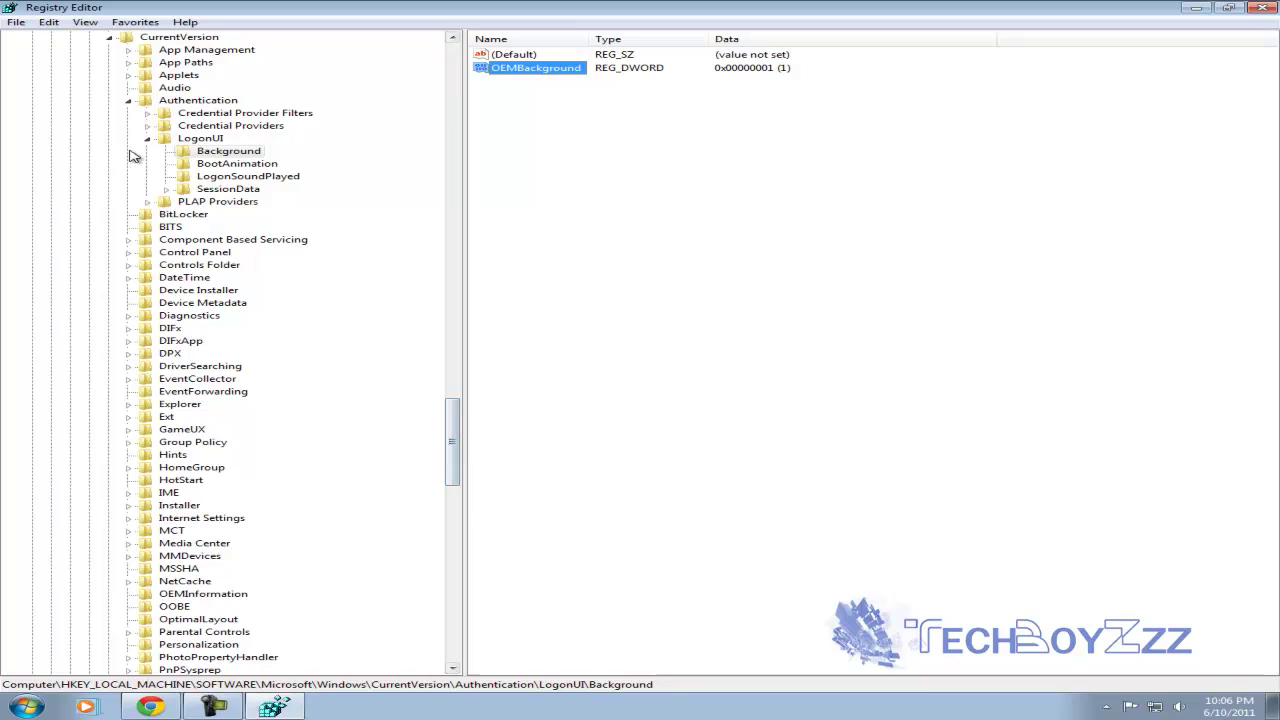
{"action": "left_click", "coordinate": [15, 22]}
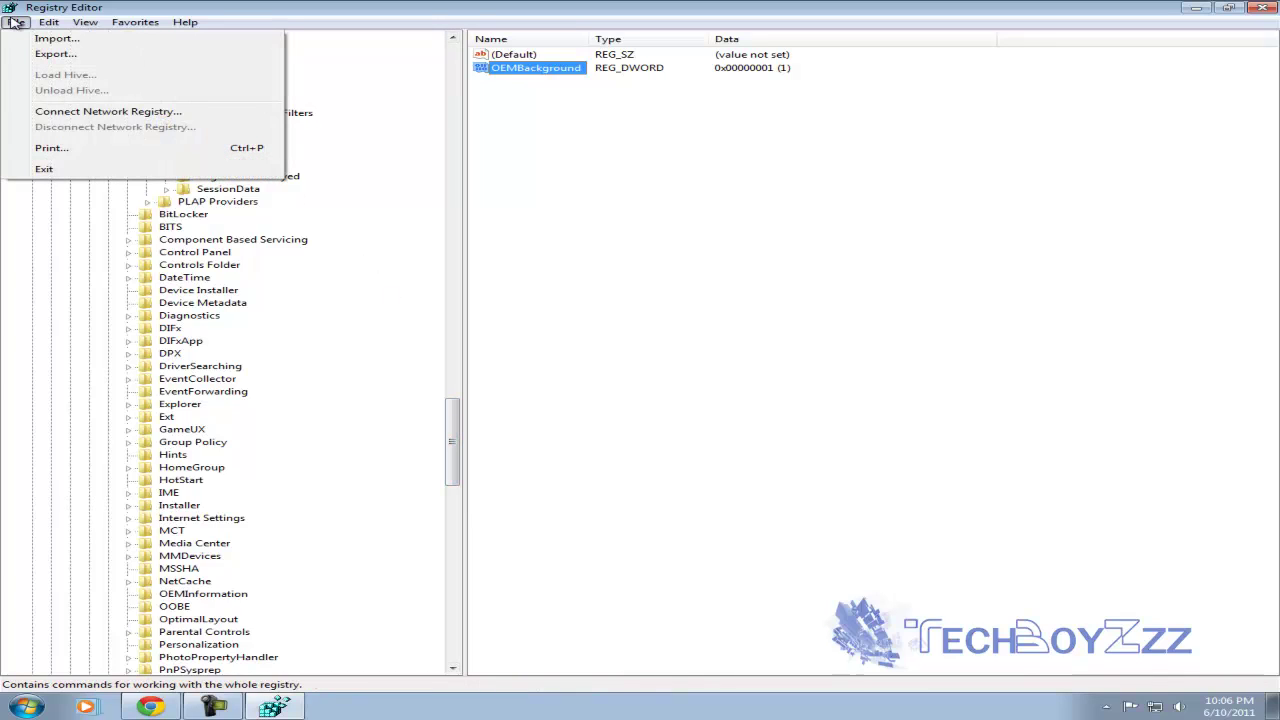
{"action": "left_click", "coordinate": [30, 172]}
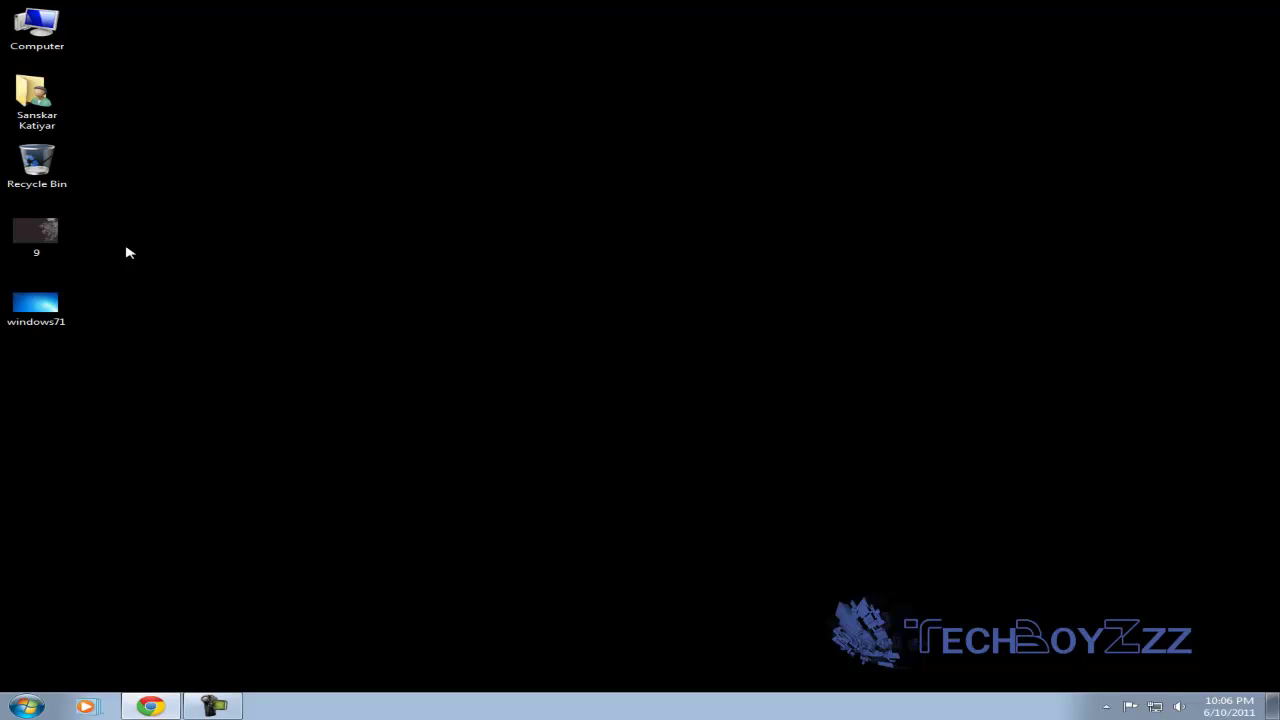
View the image named 9 on the desktop at full size, close the viewer and select the file.
{"action": "double_click", "coordinate": [54, 240]}
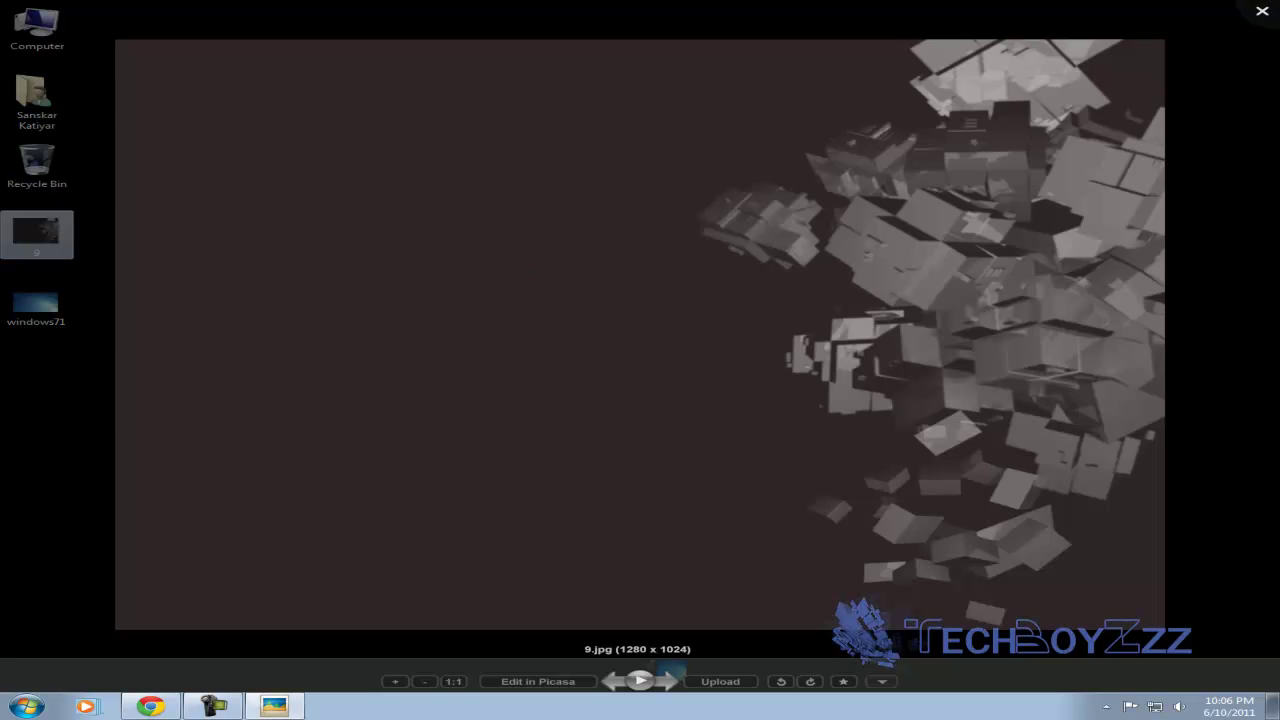
{"action": "key", "text": "Escape"}
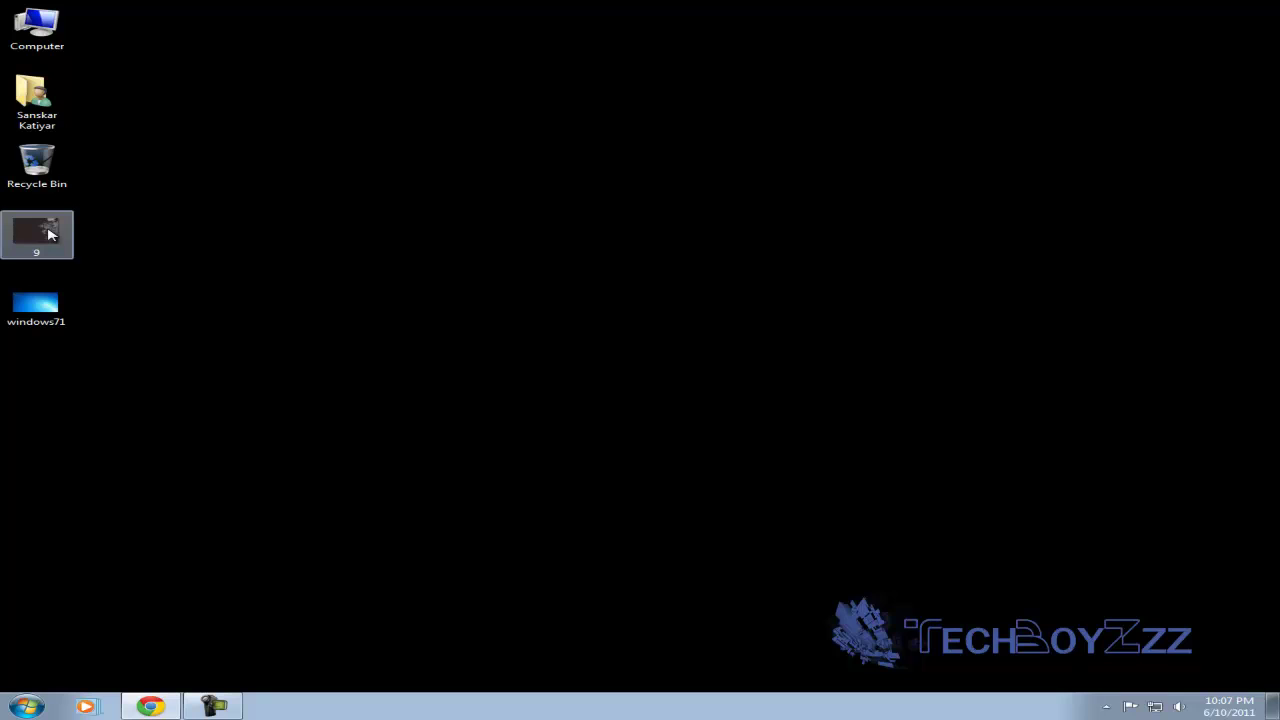
{"action": "left_click", "coordinate": [48, 233]}
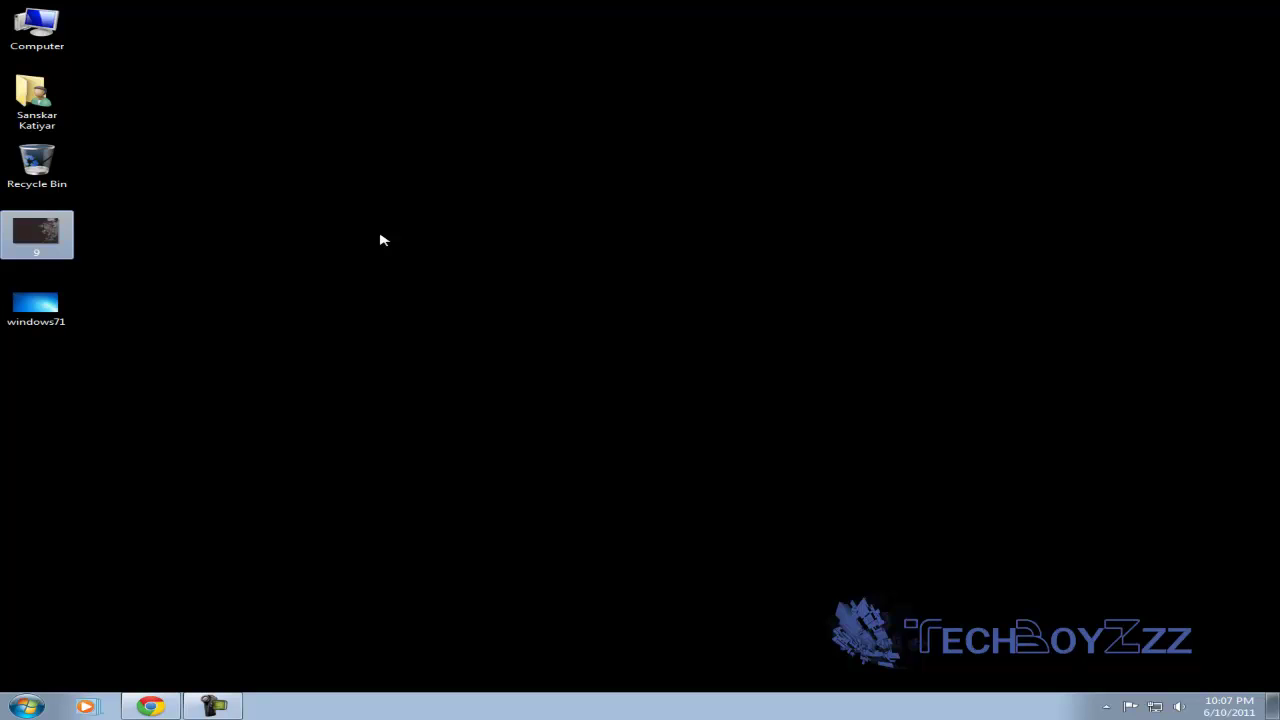
Copy the image named 9 from the desktop.
{"action": "double_click", "coordinate": [24, 246]}
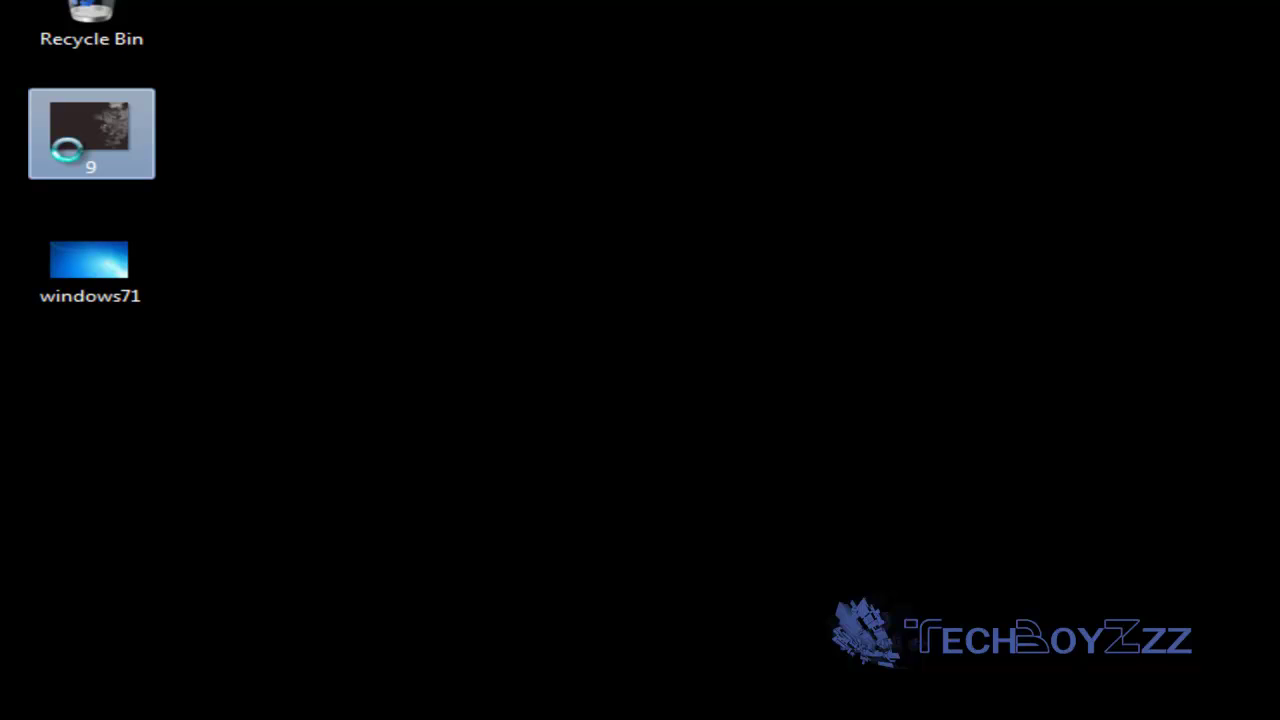
{"action": "right_click", "coordinate": [70, 158]}
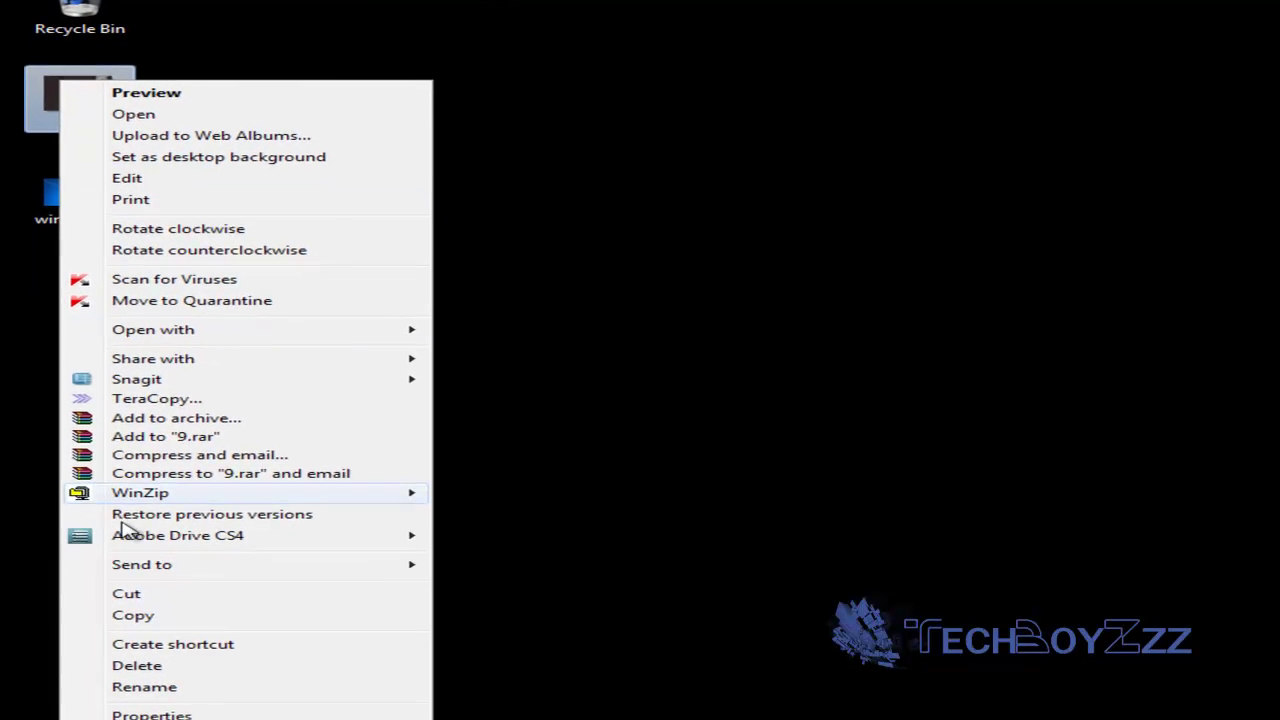
{"action": "left_click", "coordinate": [133, 612]}
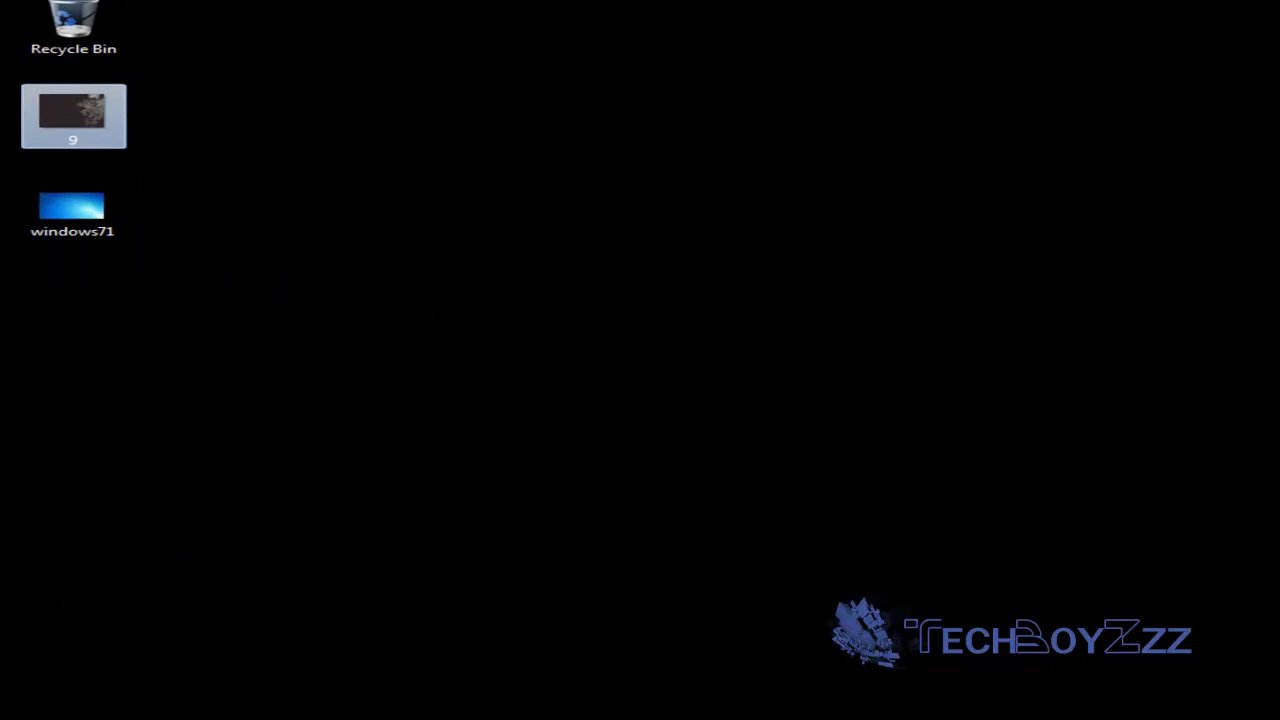
Open the Computer window and browse to the System32 folder inside Windows on Local Disk (C:).
{"action": "left_click", "coordinate": [45, 52]}
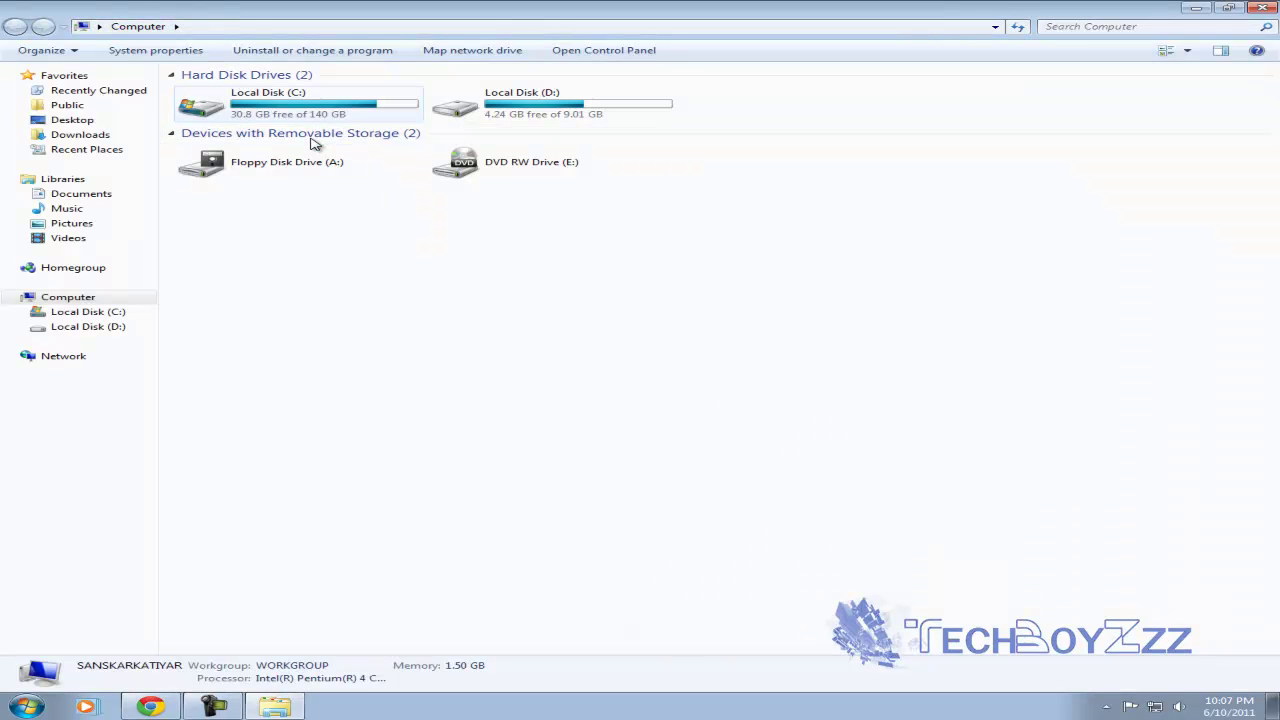
{"action": "key", "text": "Down"}
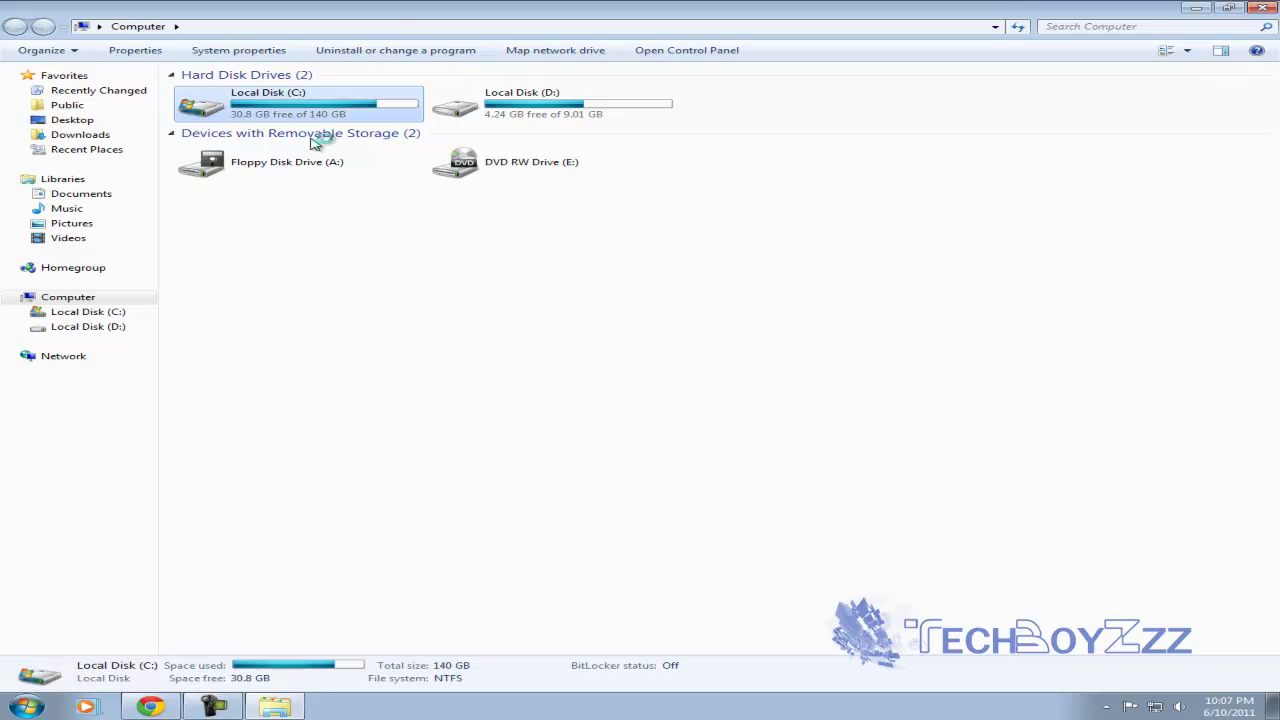
{"action": "key", "text": "Return"}
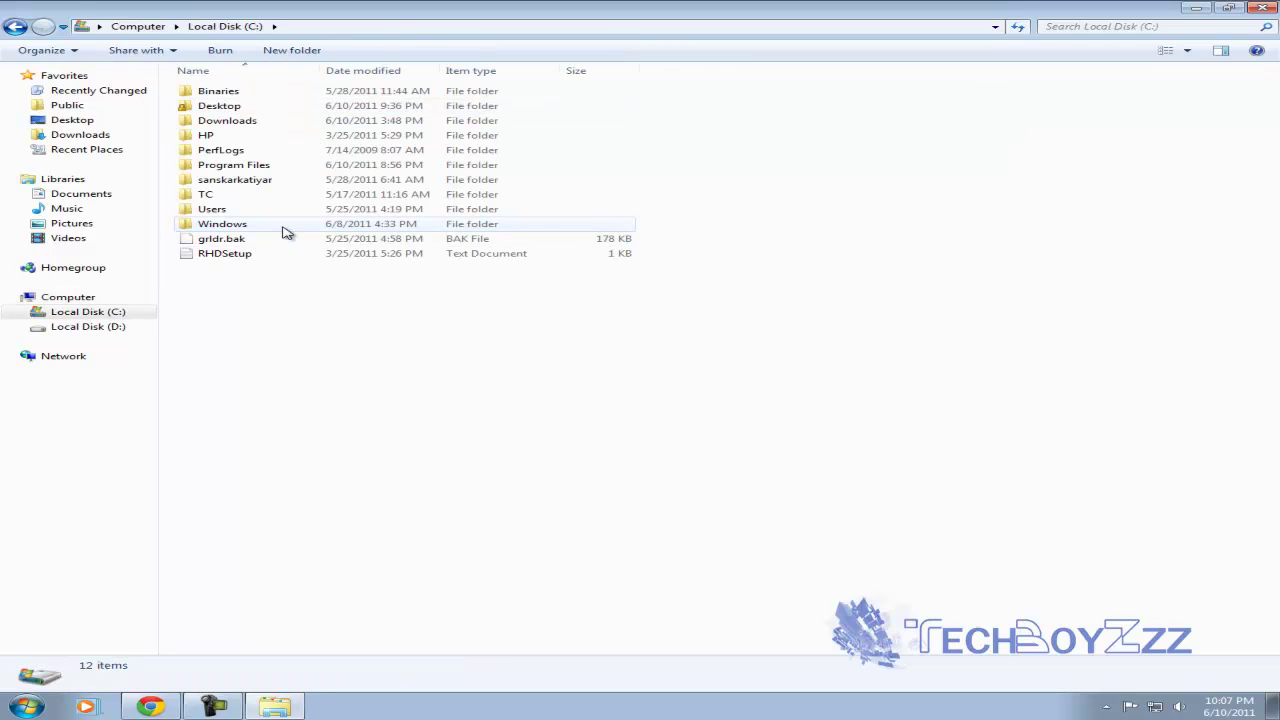
{"action": "left_click", "coordinate": [251, 228]}
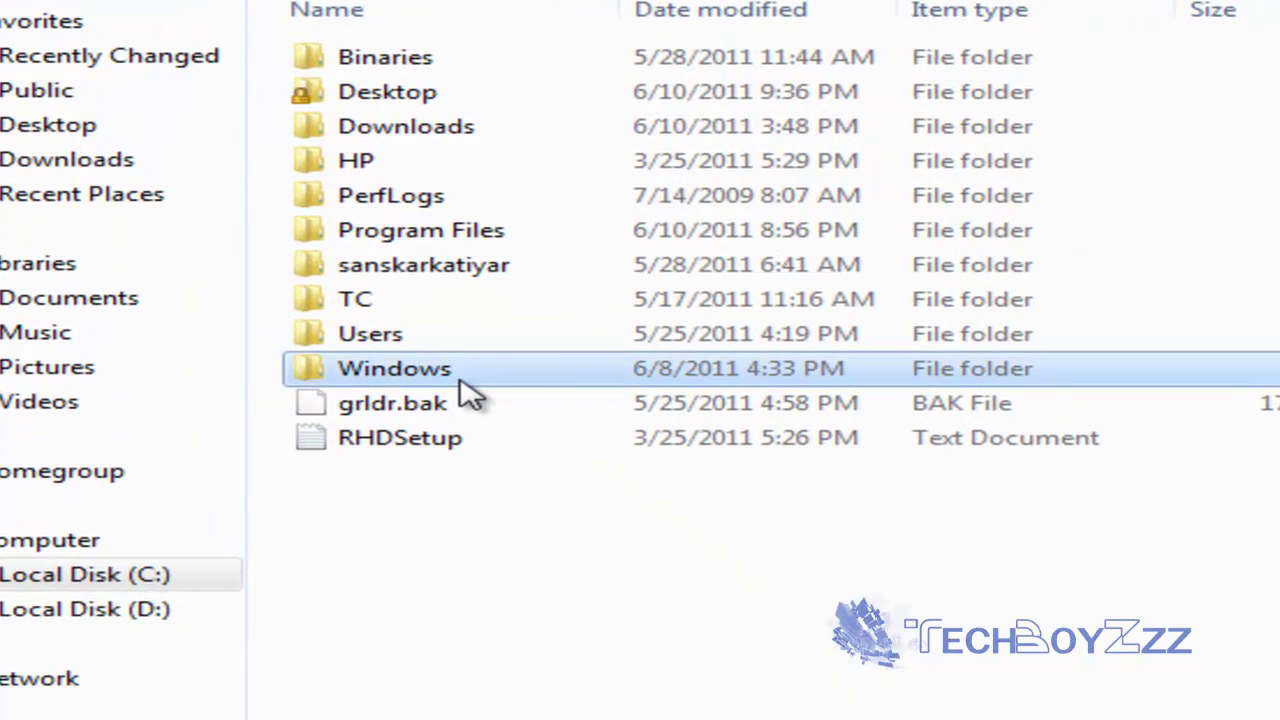
{"action": "double_click", "coordinate": [461, 381]}
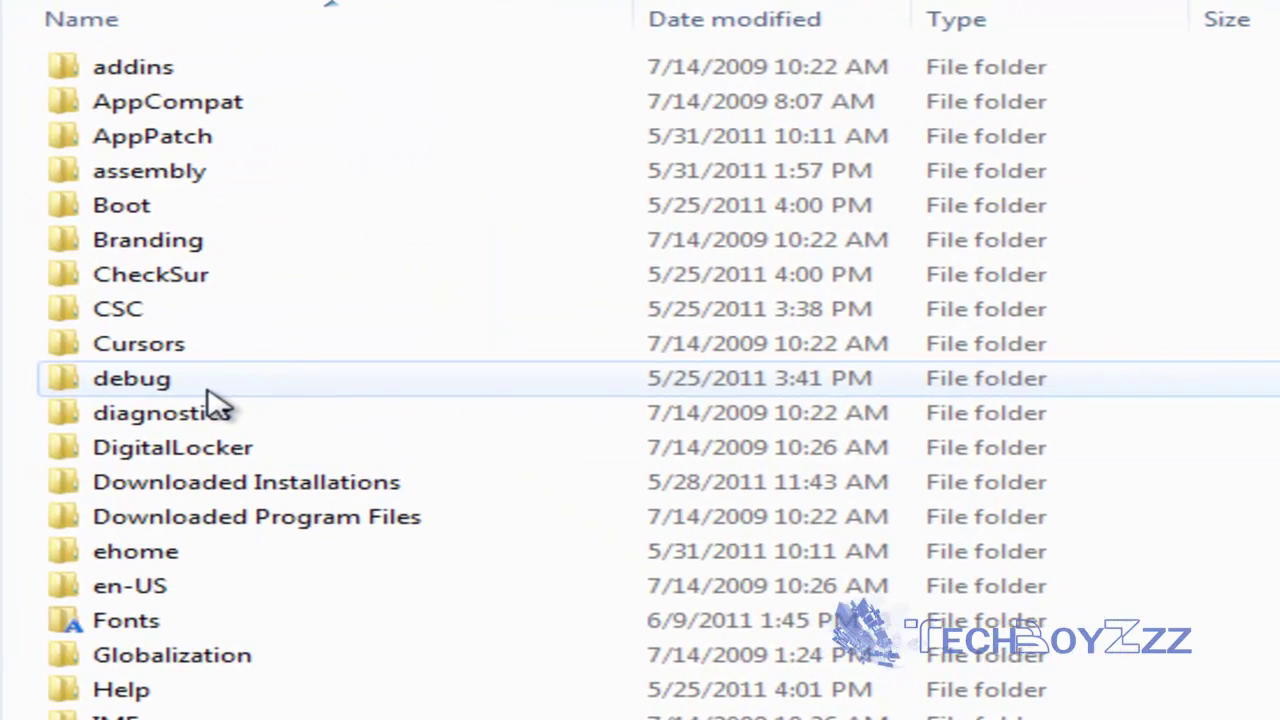
{"action": "mouse_move", "coordinate": [210, 395]}
{"action": "scroll", "coordinate": [210, 395], "scroll_direction": "down", "scroll_amount": 8}
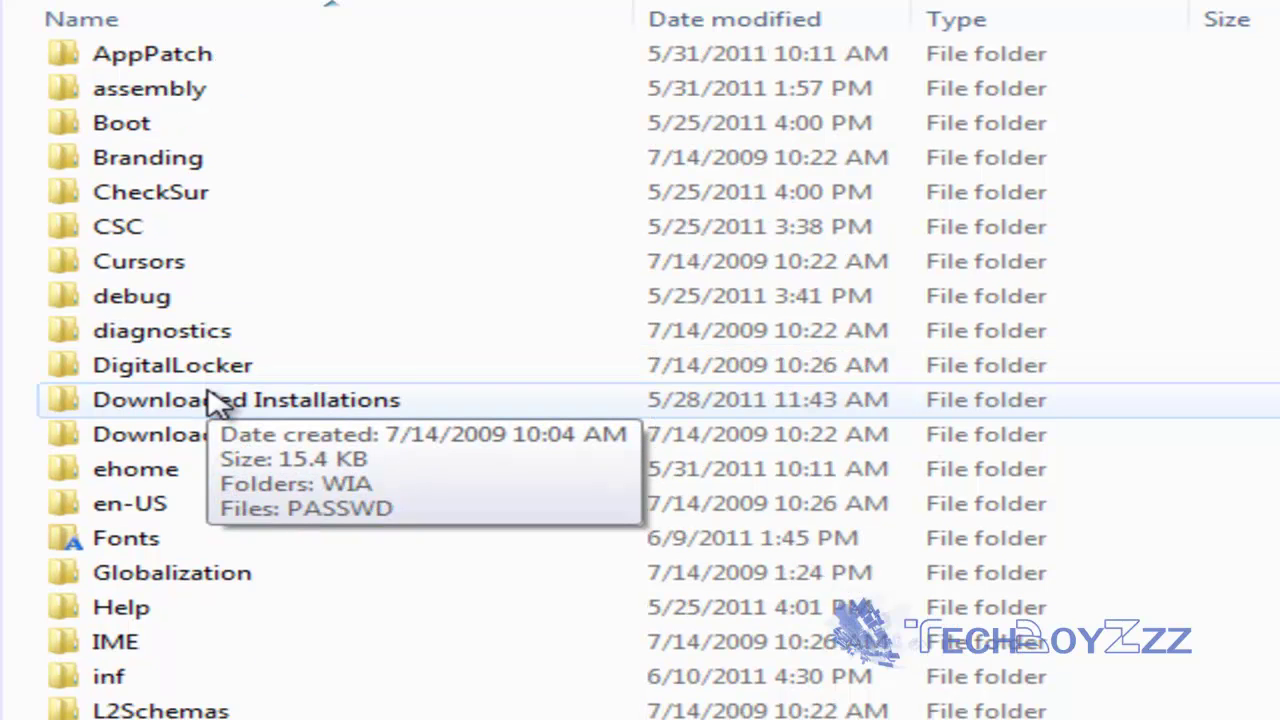
{"action": "scroll", "coordinate": [215, 395], "scroll_direction": "down", "scroll_amount": 4}
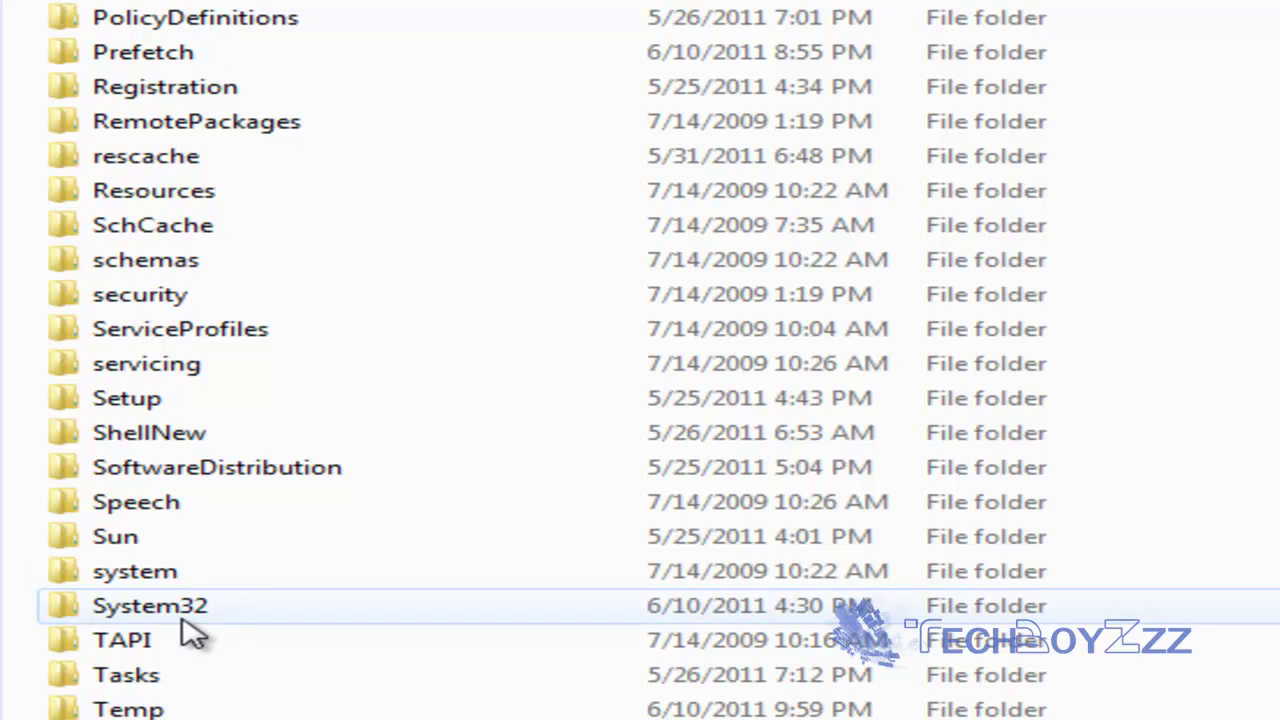
{"action": "left_click", "coordinate": [183, 620]}
{"action": "double_click", "coordinate": [184, 621]}
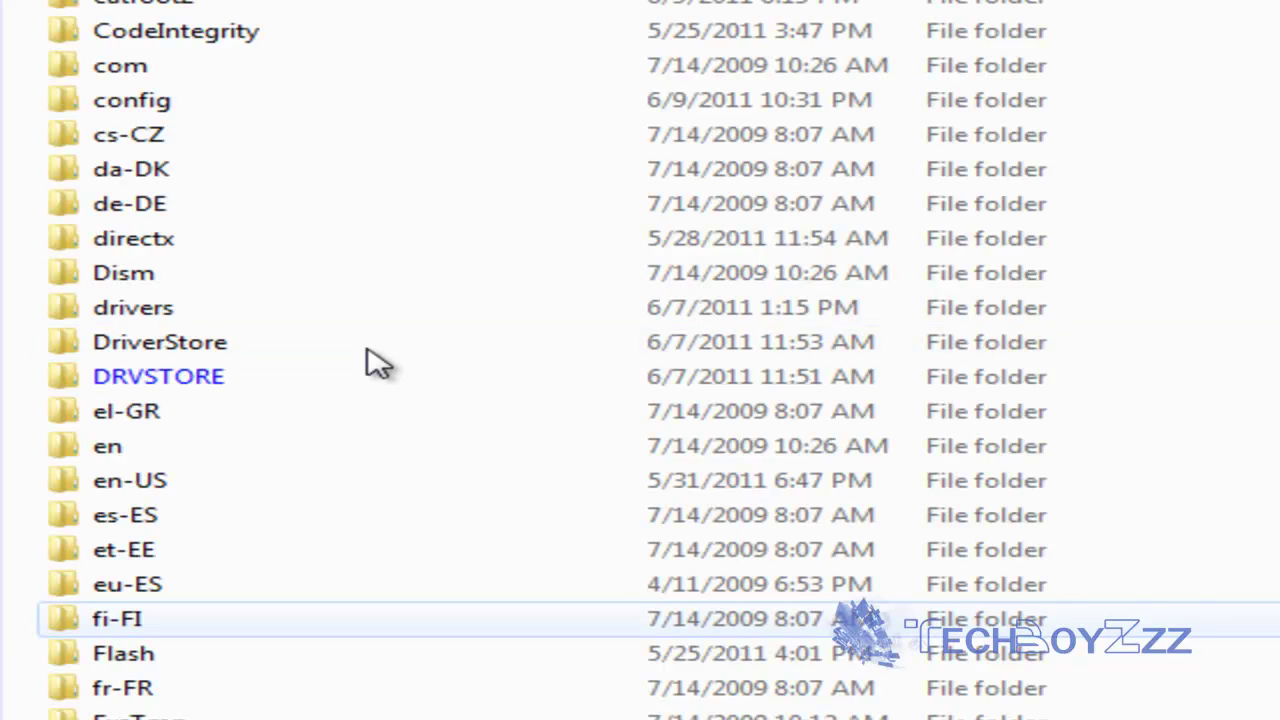
Open the oobe folder within System32 and go into its info subfolder.
{"action": "scroll", "coordinate": [375, 362], "scroll_direction": "down", "scroll_amount": 4}
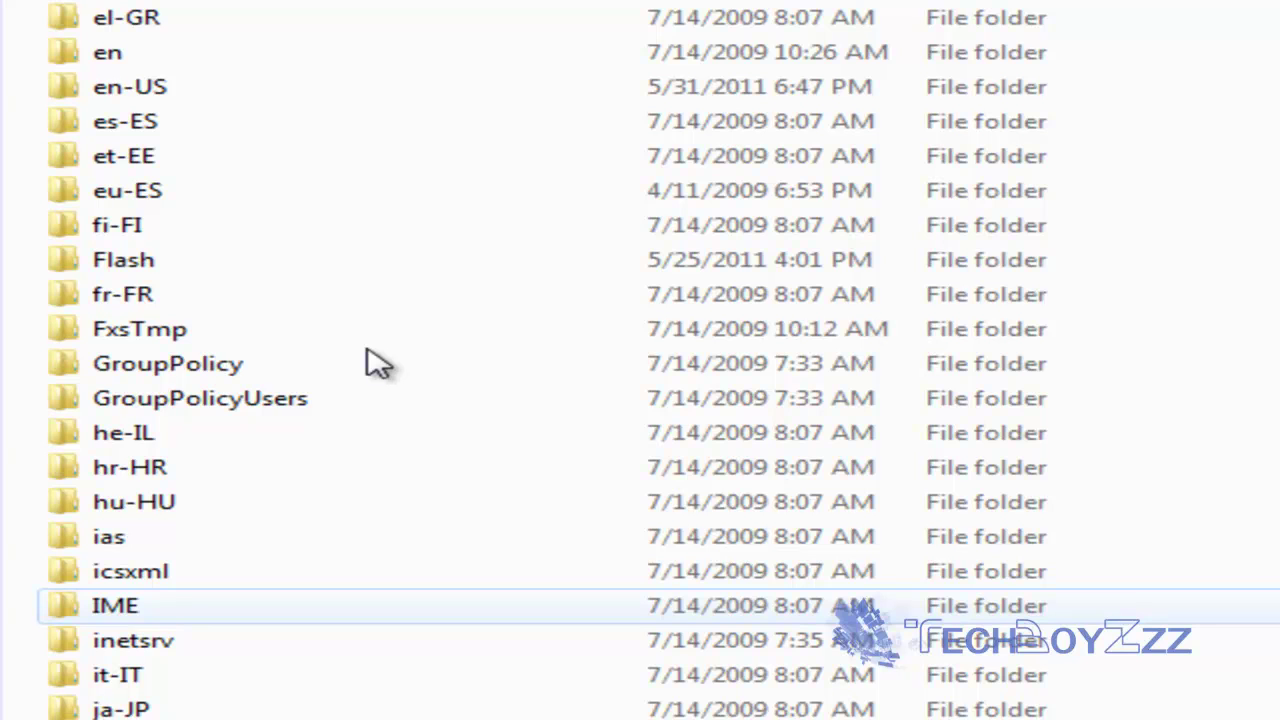
{"action": "scroll", "coordinate": [375, 362], "scroll_direction": "down", "scroll_amount": 1}
{"action": "scroll", "coordinate": [375, 362], "scroll_direction": "down", "scroll_amount": 1}
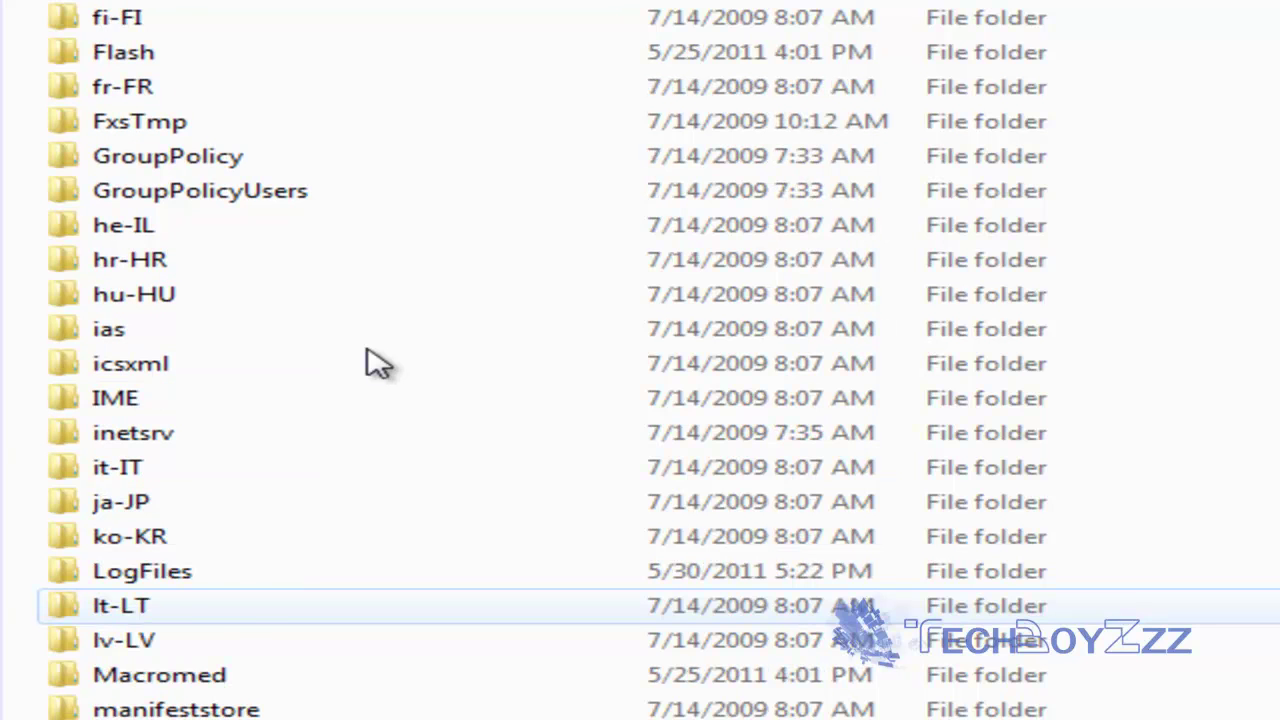
{"action": "scroll", "coordinate": [375, 362], "scroll_direction": "down", "scroll_amount": 1}
{"action": "scroll", "coordinate": [375, 362], "scroll_direction": "down", "scroll_amount": 4}
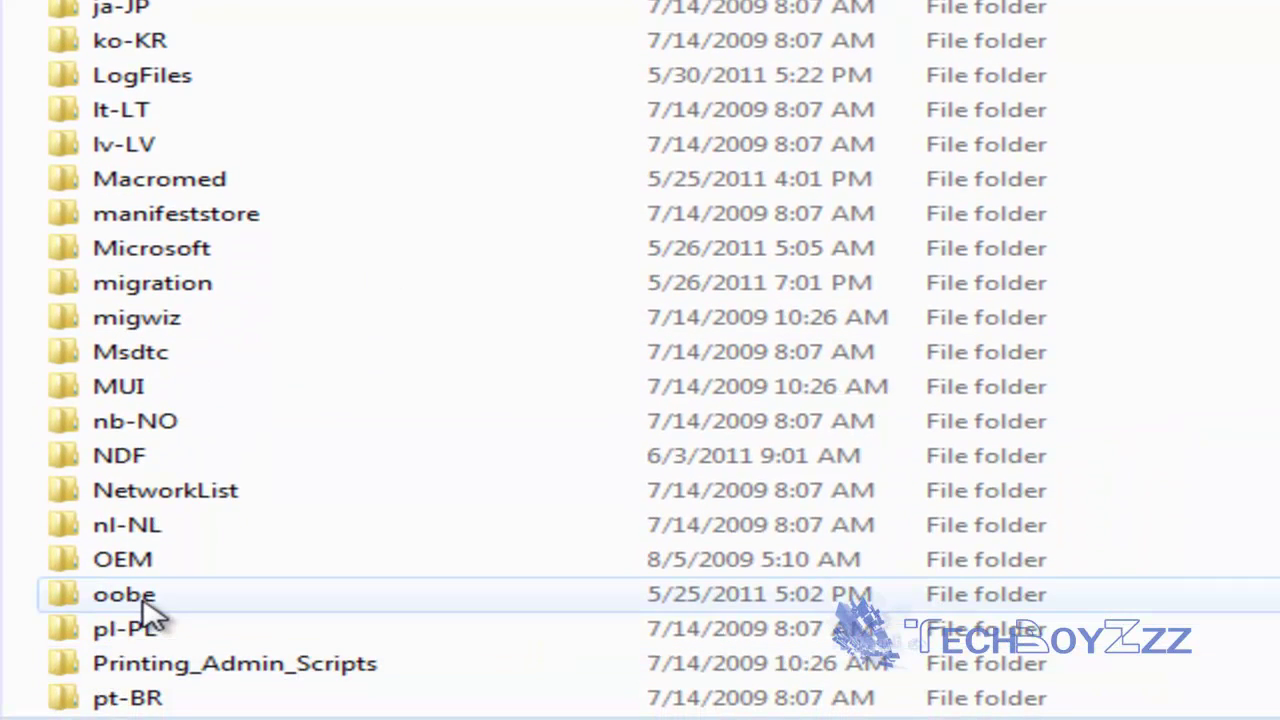
{"action": "double_click", "coordinate": [148, 610]}
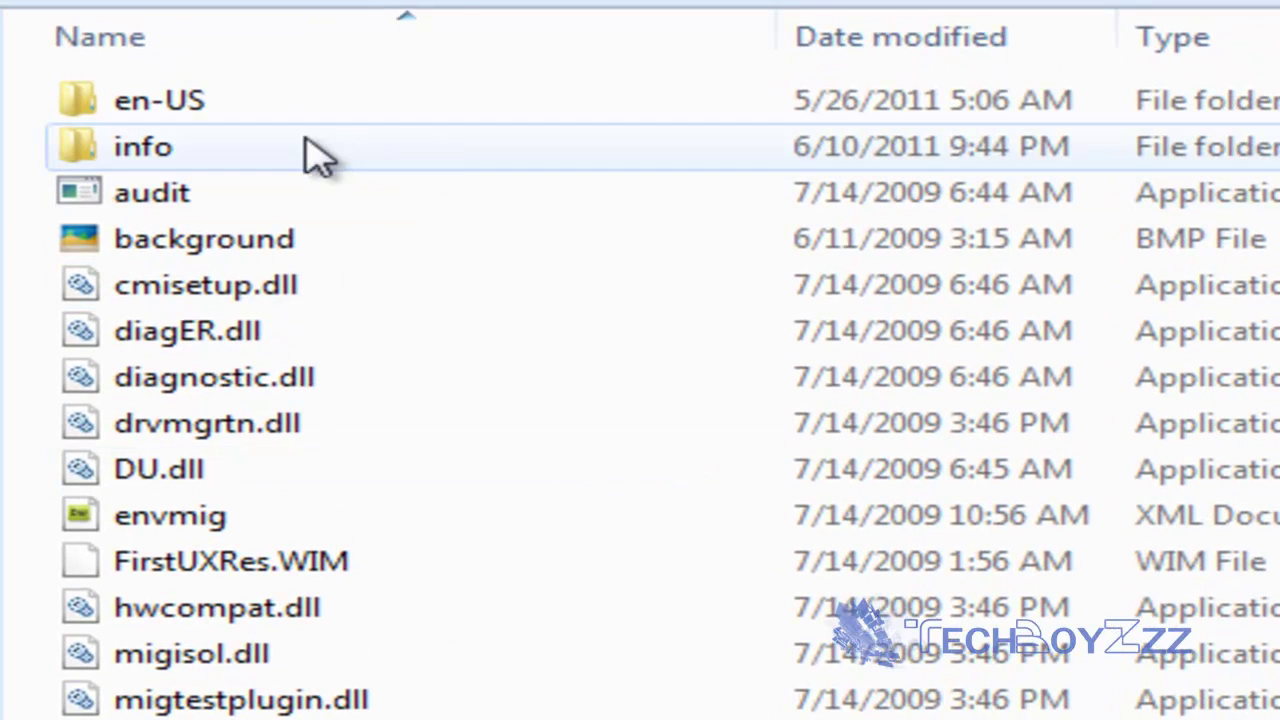
{"action": "mouse_move", "coordinate": [265, 172]}
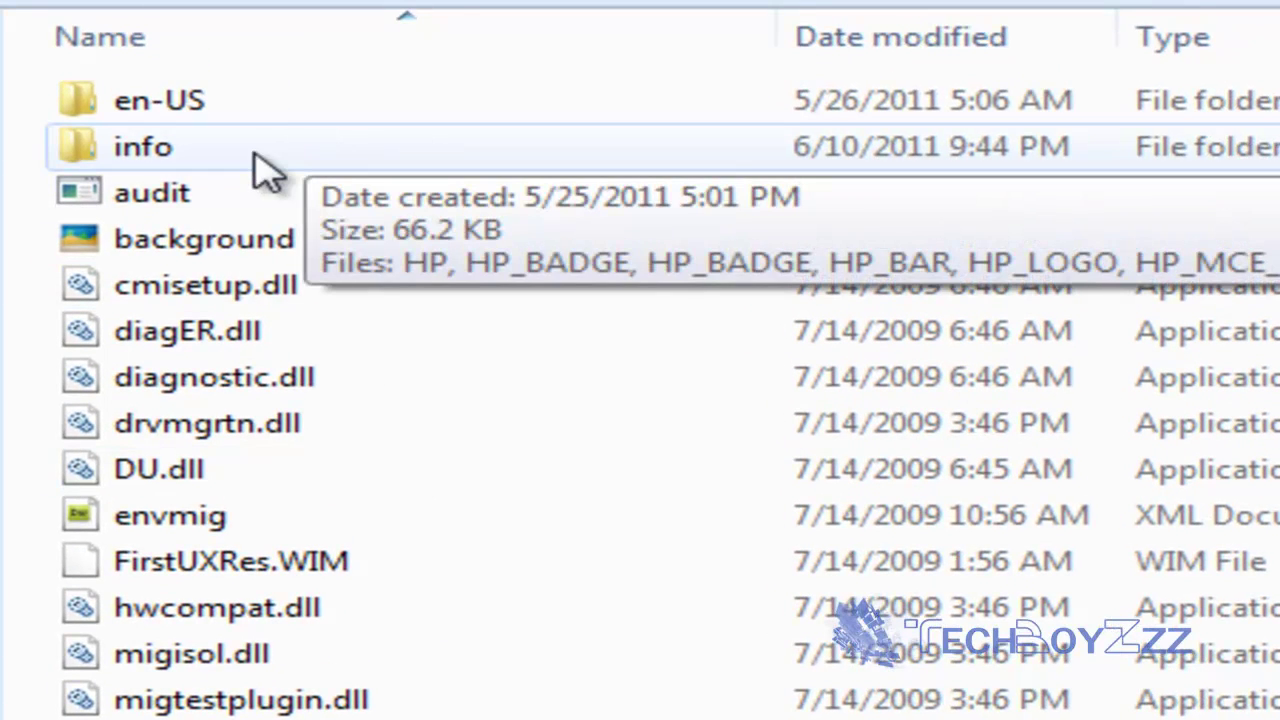
{"action": "double_click", "coordinate": [265, 170]}
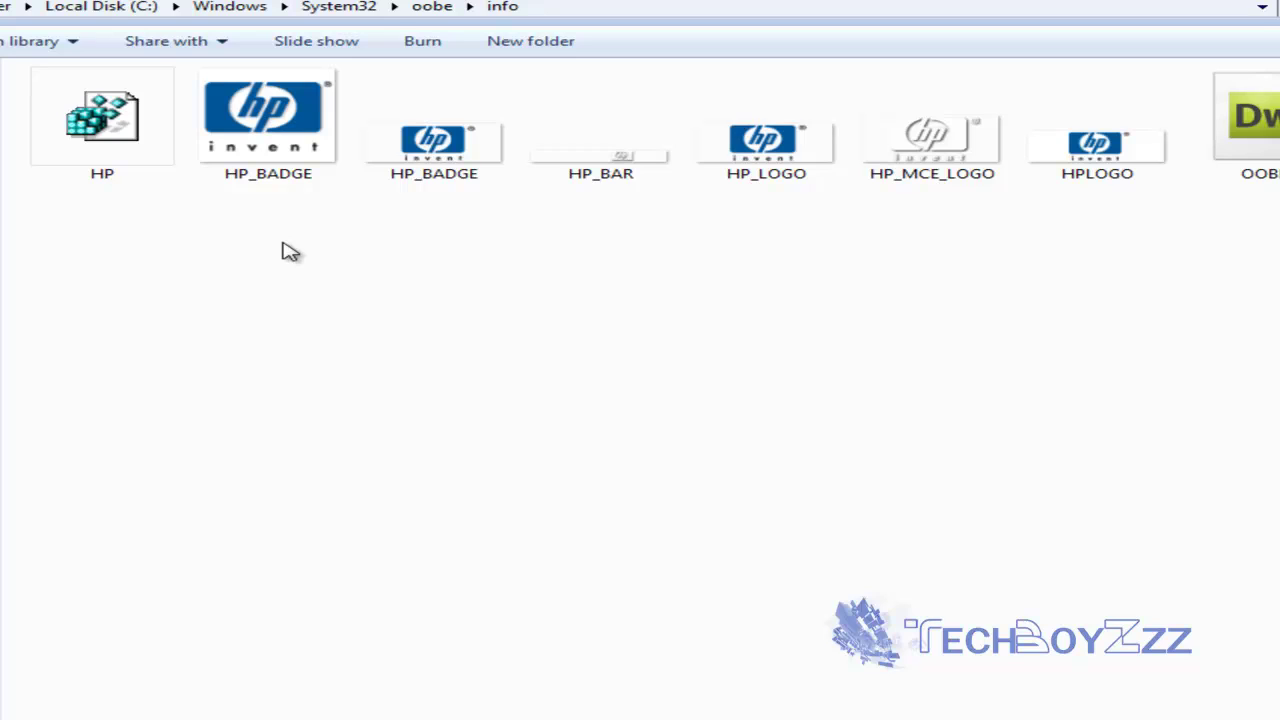
Create a new folder named backgrounds inside the info folder.
{"action": "right_click", "coordinate": [398, 280]}
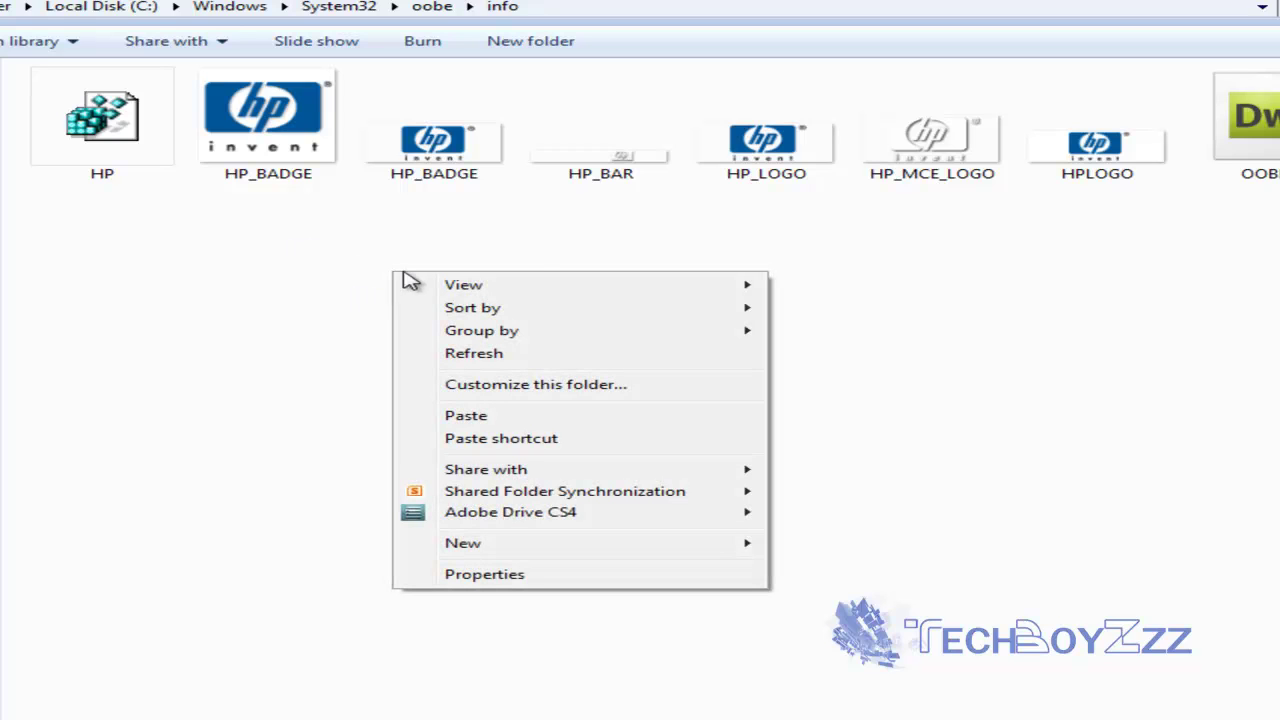
{"action": "mouse_move", "coordinate": [729, 549]}
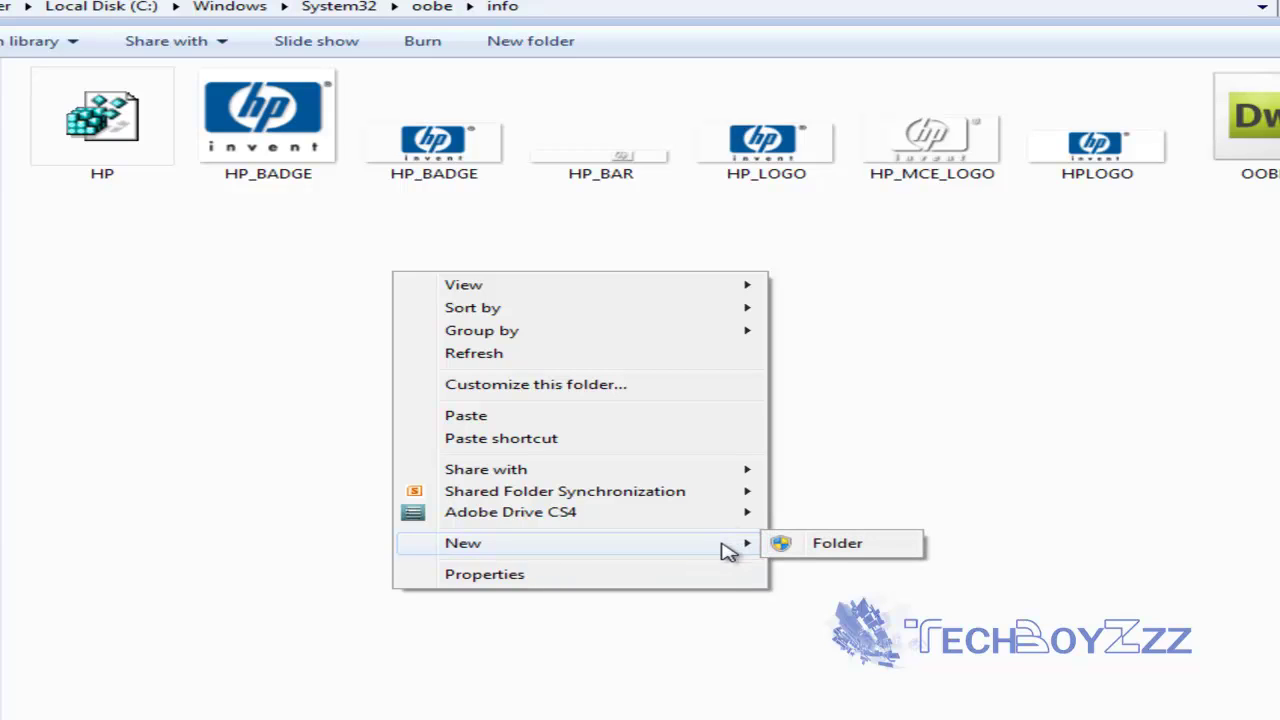
{"action": "left_click", "coordinate": [871, 551]}
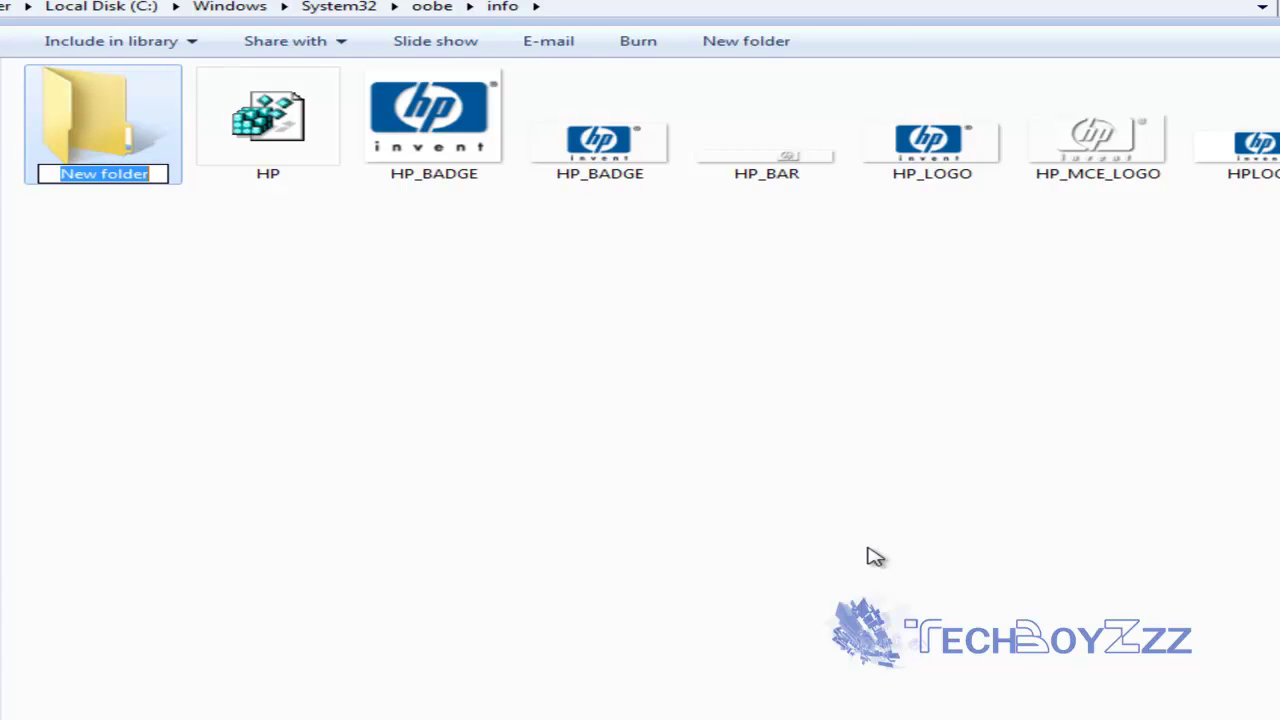
{"action": "type", "text": "back"}
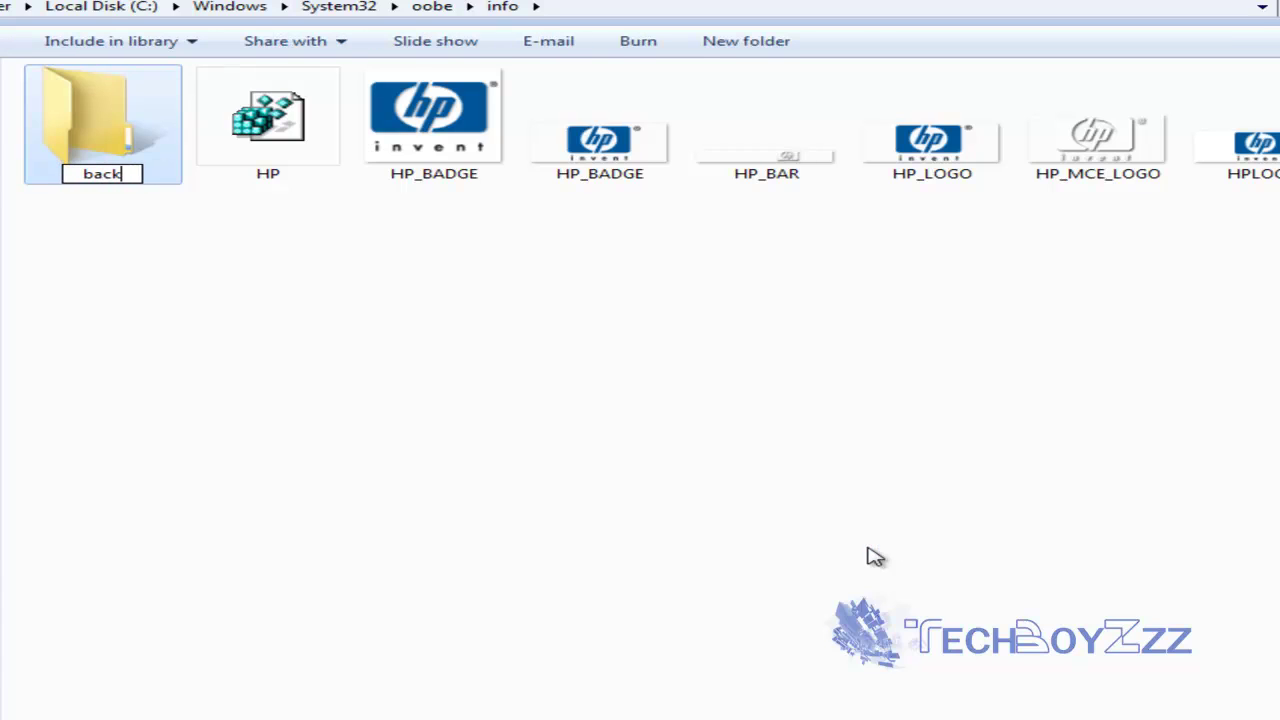
{"action": "type", "text": "grounds"}
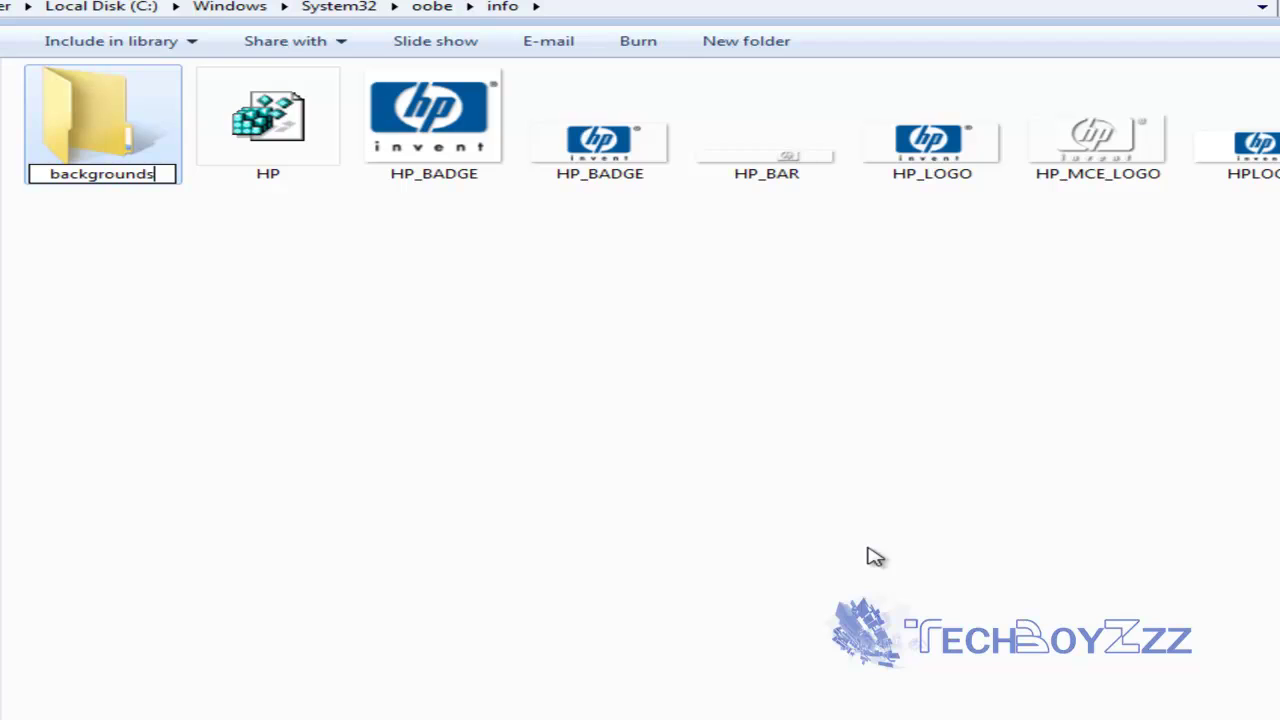
{"action": "key", "text": "Return"}
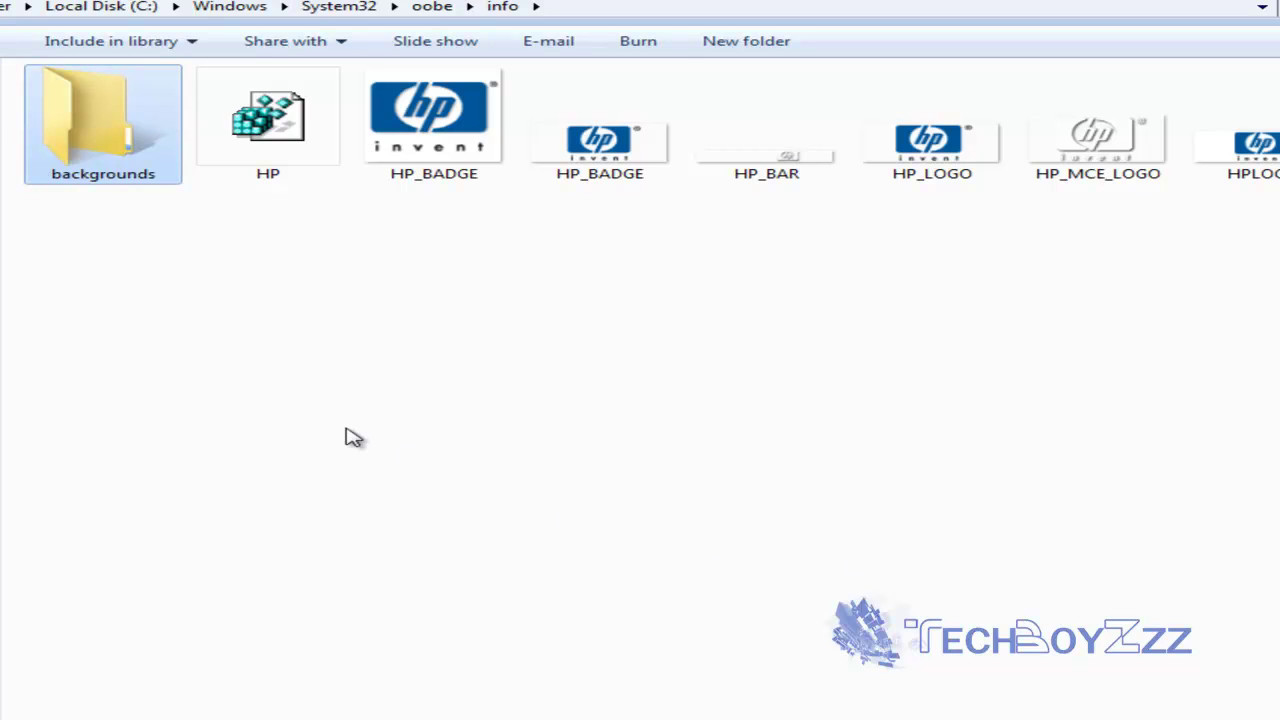
Open the new backgrounds folder and paste the copied image into it.
{"action": "double_click", "coordinate": [115, 168]}
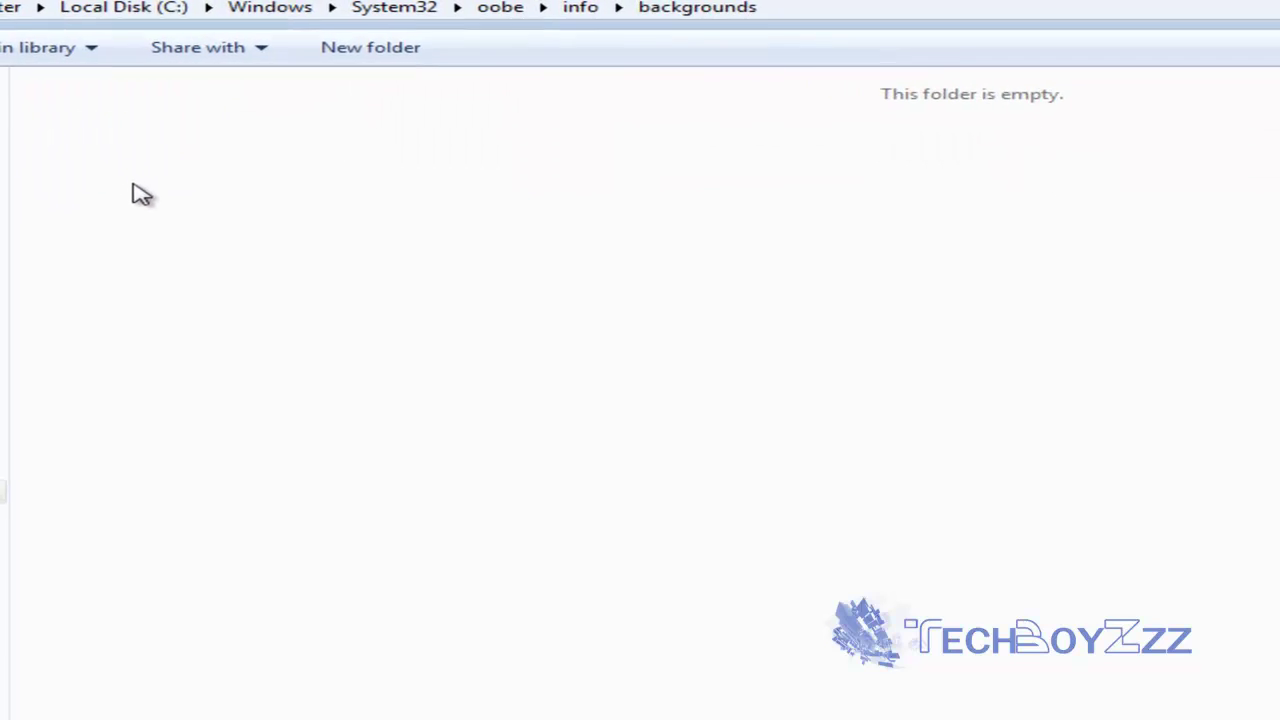
{"action": "right_click", "coordinate": [144, 197]}
{"action": "left_click", "coordinate": [178, 352]}
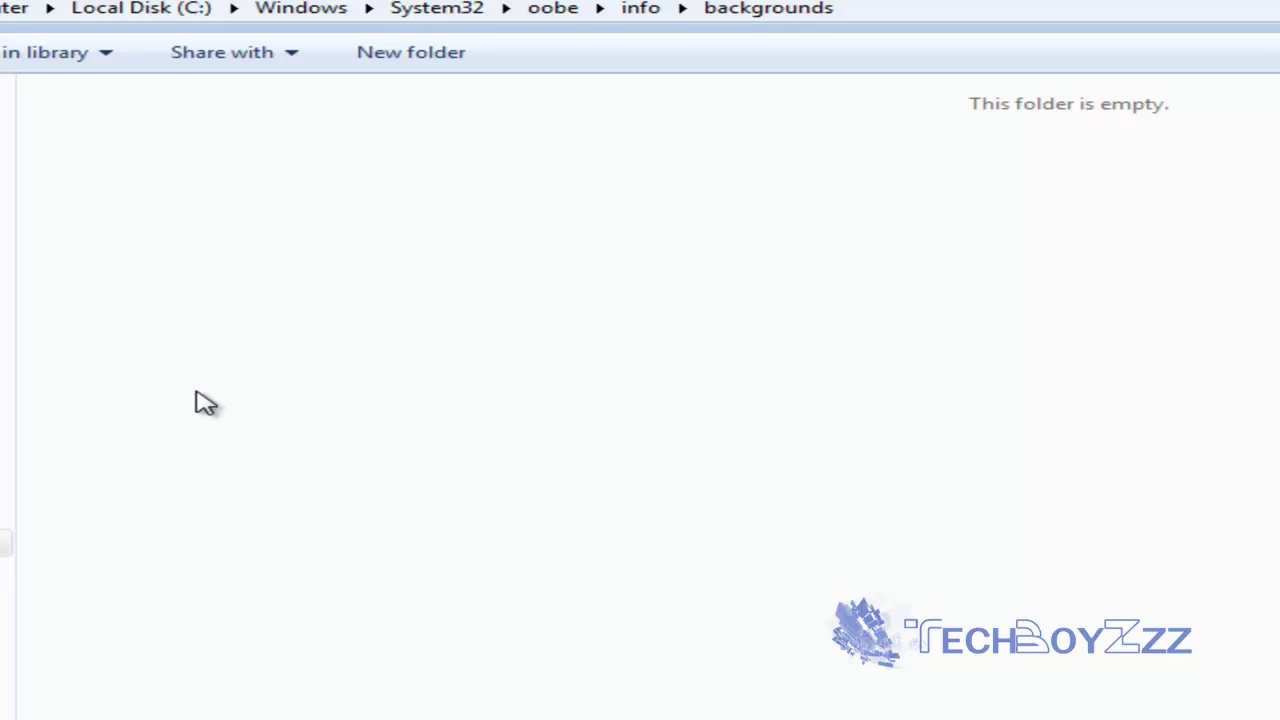
{"action": "key", "text": "ctrl+v"}
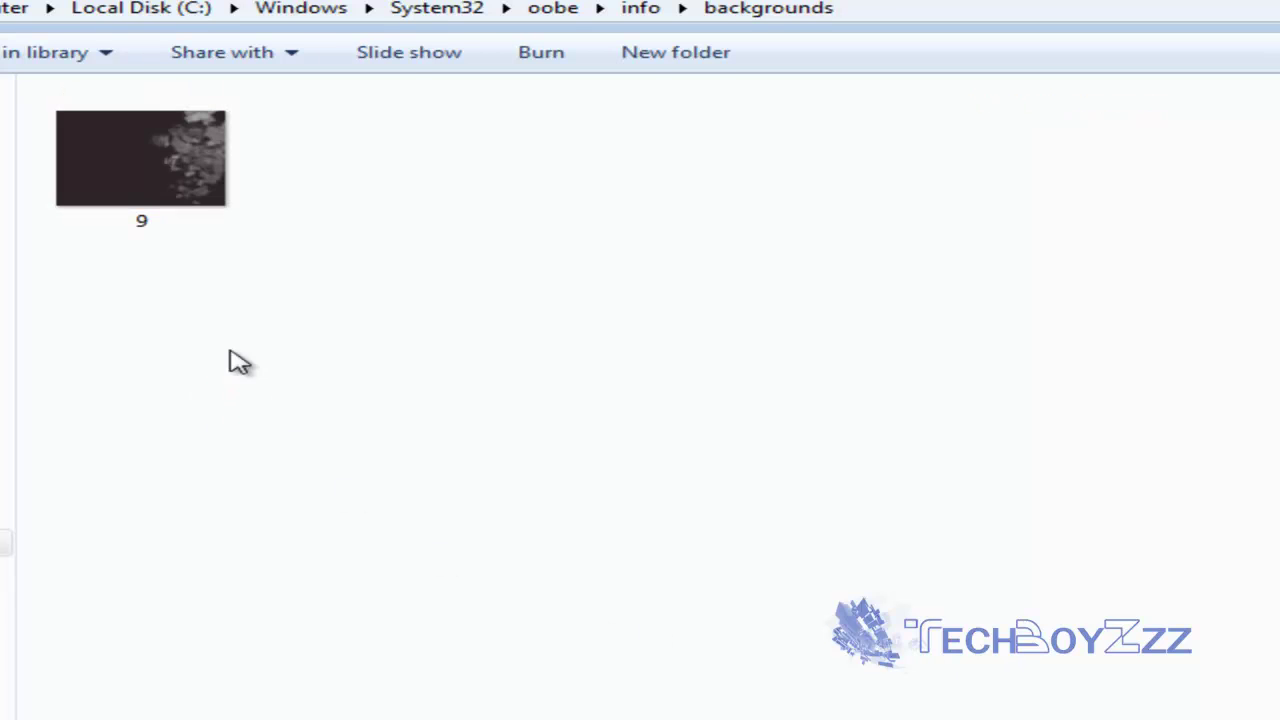
Rename the pasted image 9 in the backgrounds folder as backgroundDefault.
{"action": "right_click", "coordinate": [160, 232]}
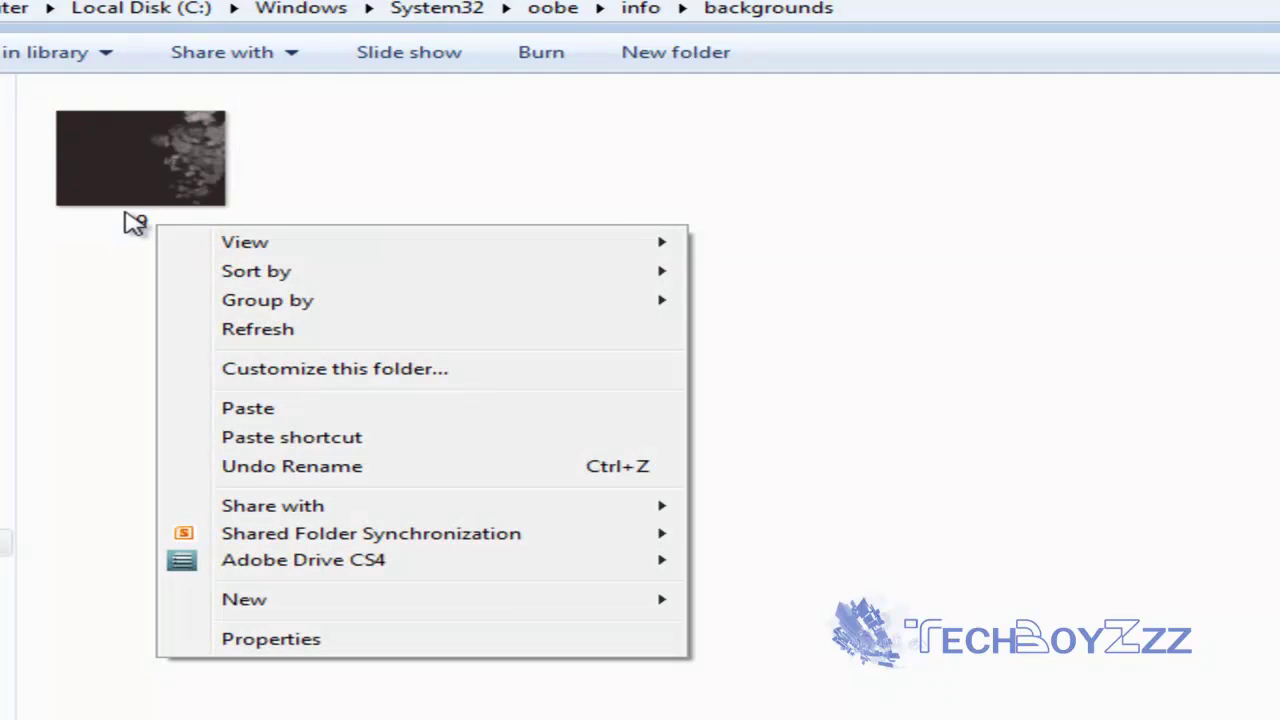
{"action": "left_click", "coordinate": [118, 213]}
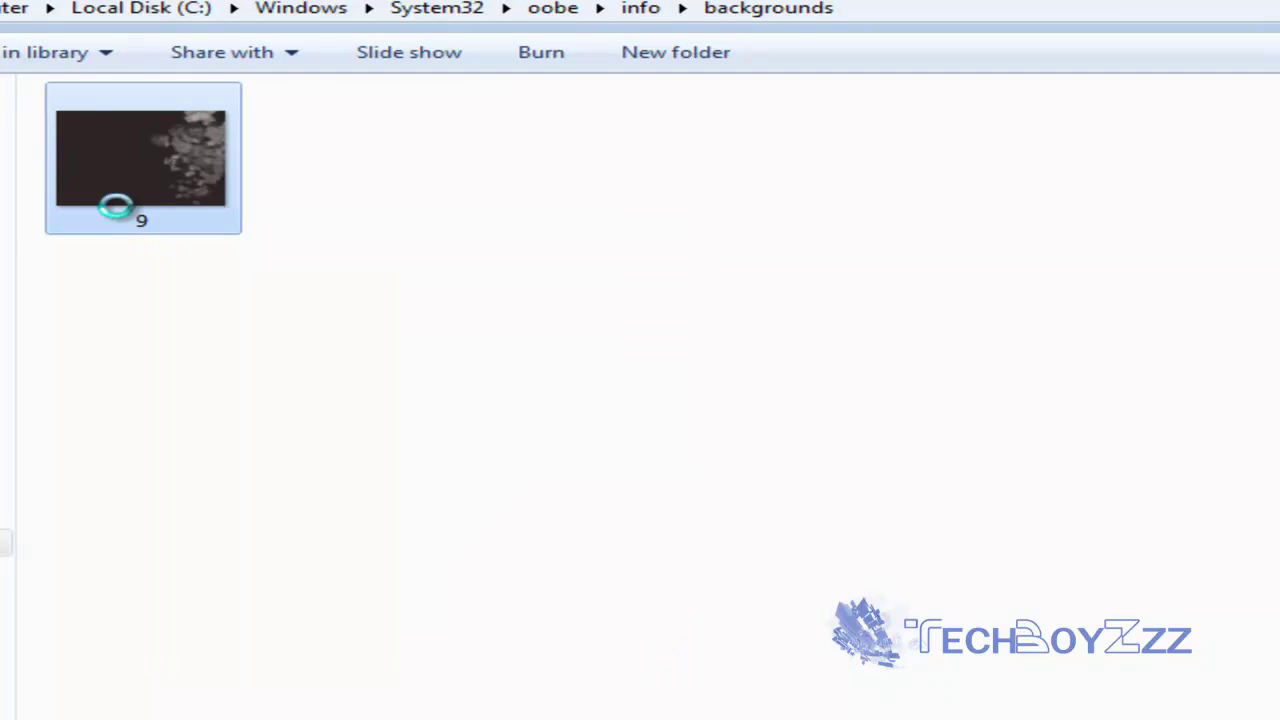
{"action": "right_click", "coordinate": [120, 214]}
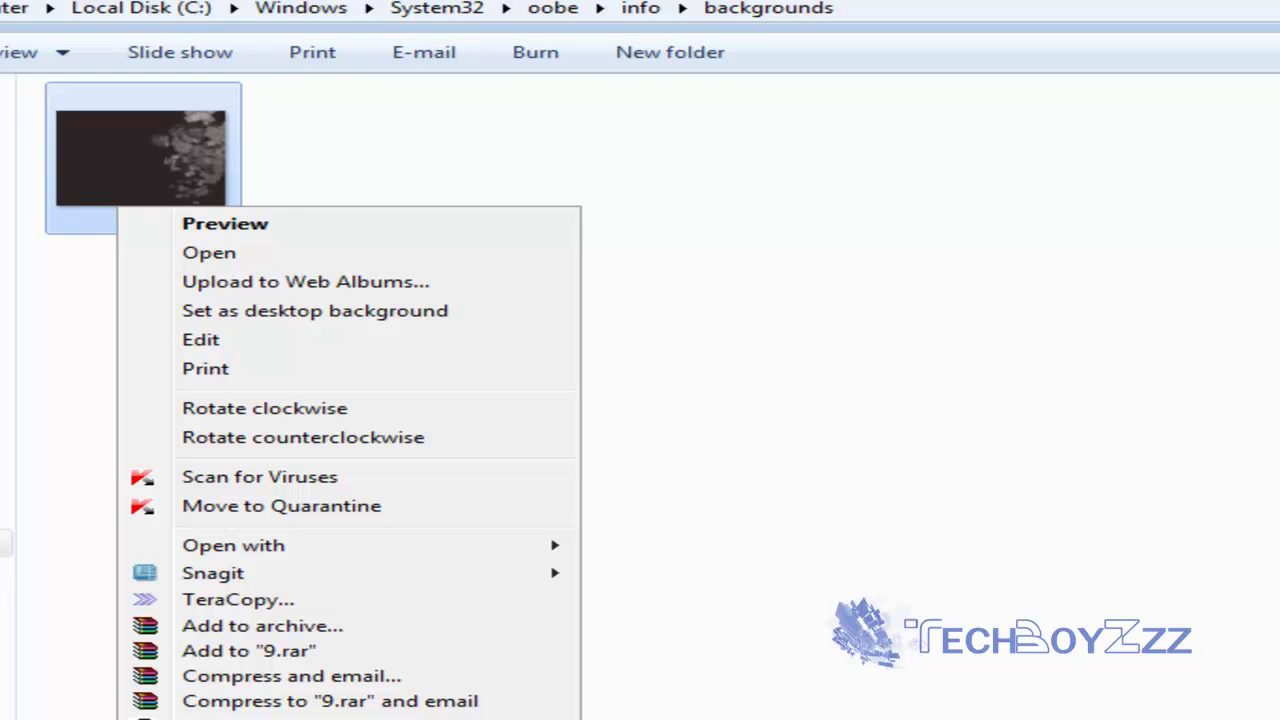
{"action": "key", "text": "m"}
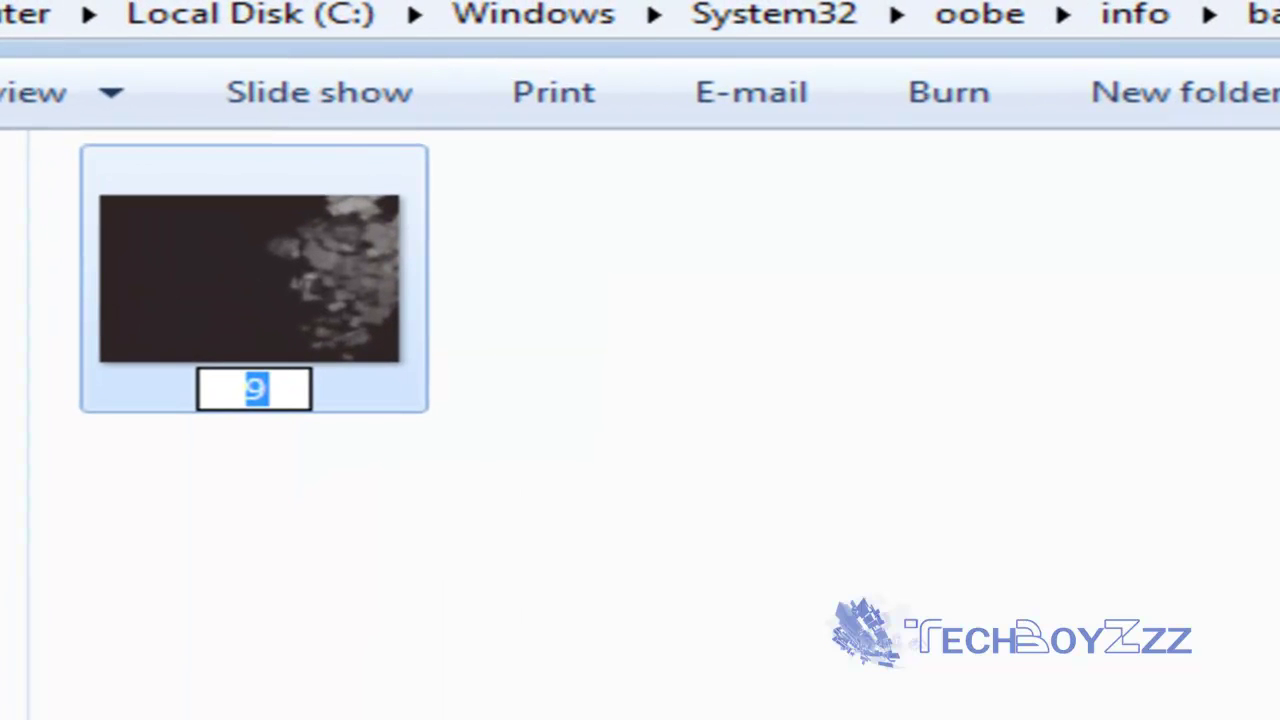
{"action": "type", "text": "back"}
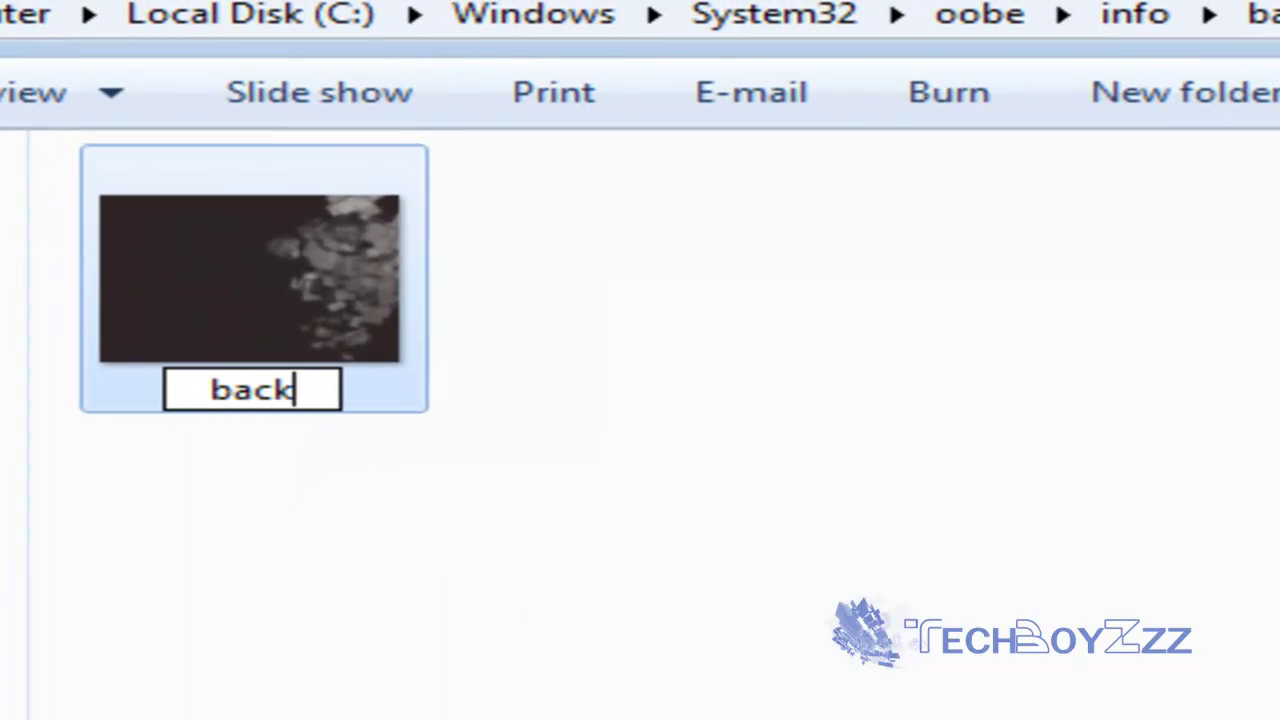
{"action": "type", "text": "groundD"}
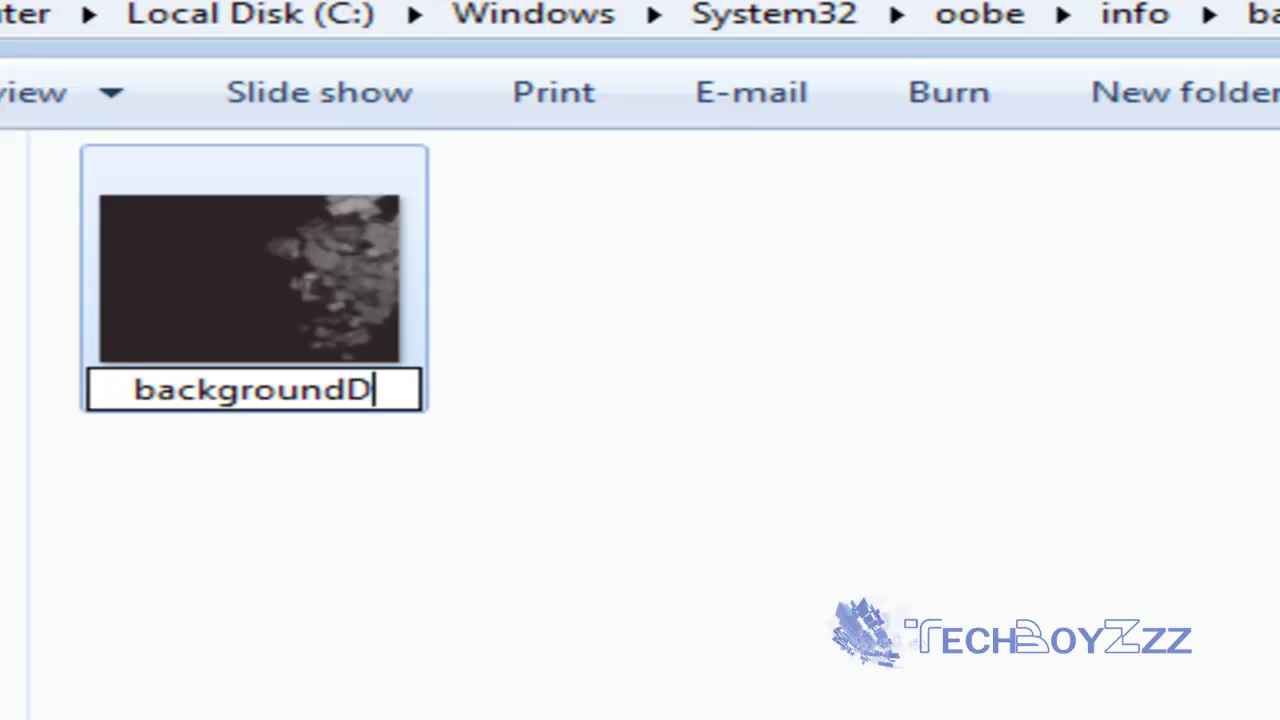
{"action": "type", "text": "efault"}
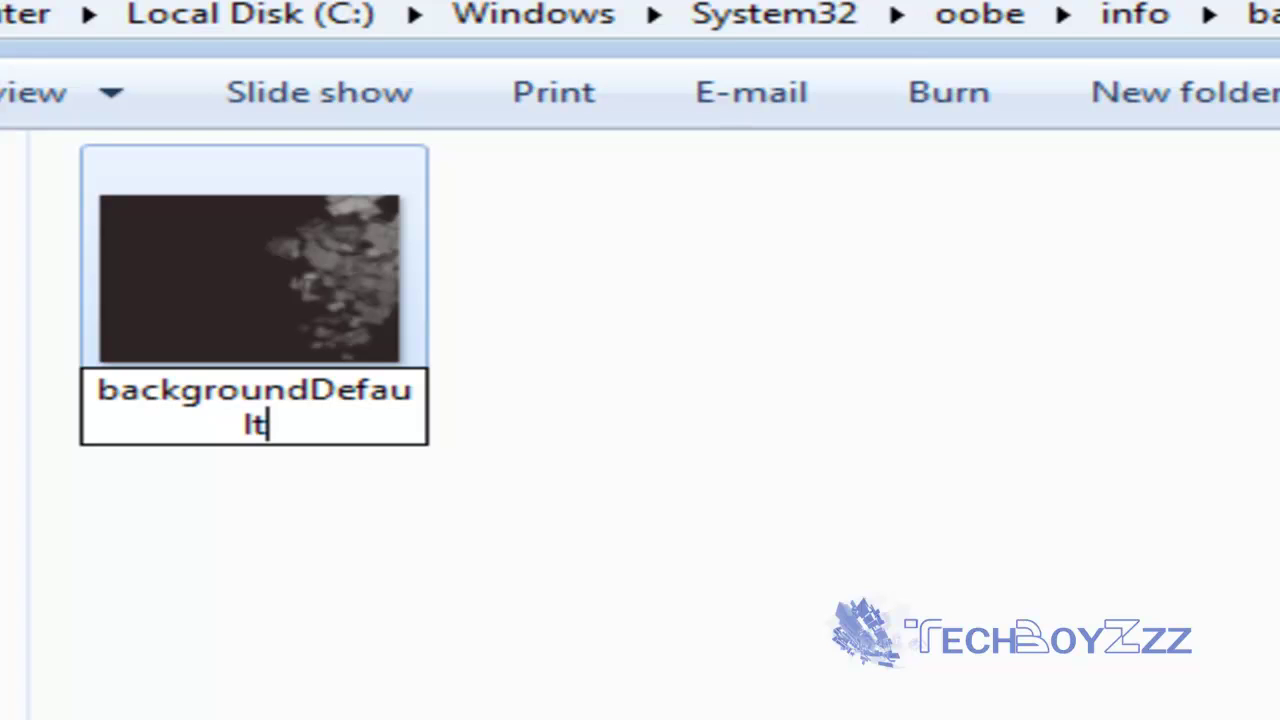
{"action": "key", "text": "Return"}
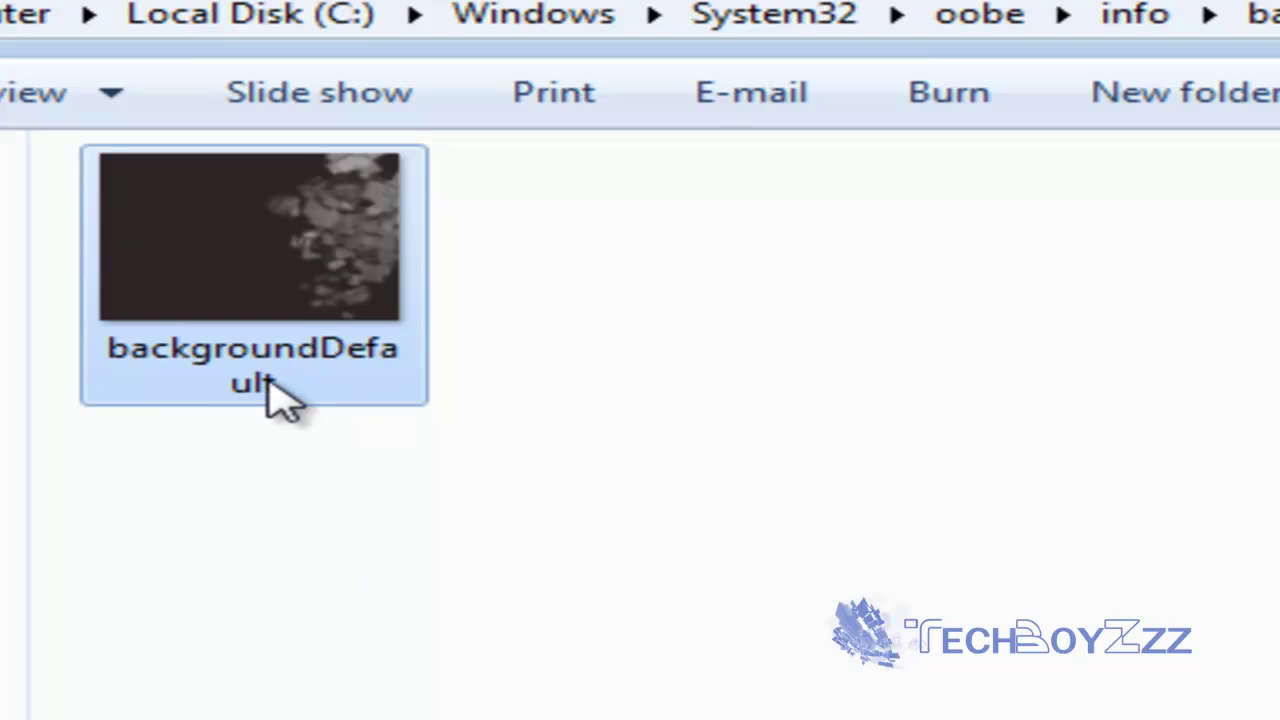
Check the renamed image's full path by entering C:\Windows\System32\oobe\info\backgrounds\backgroundDefault.jpg as the folder window's address without opening it.
{"action": "left_click", "coordinate": [1116, 73]}
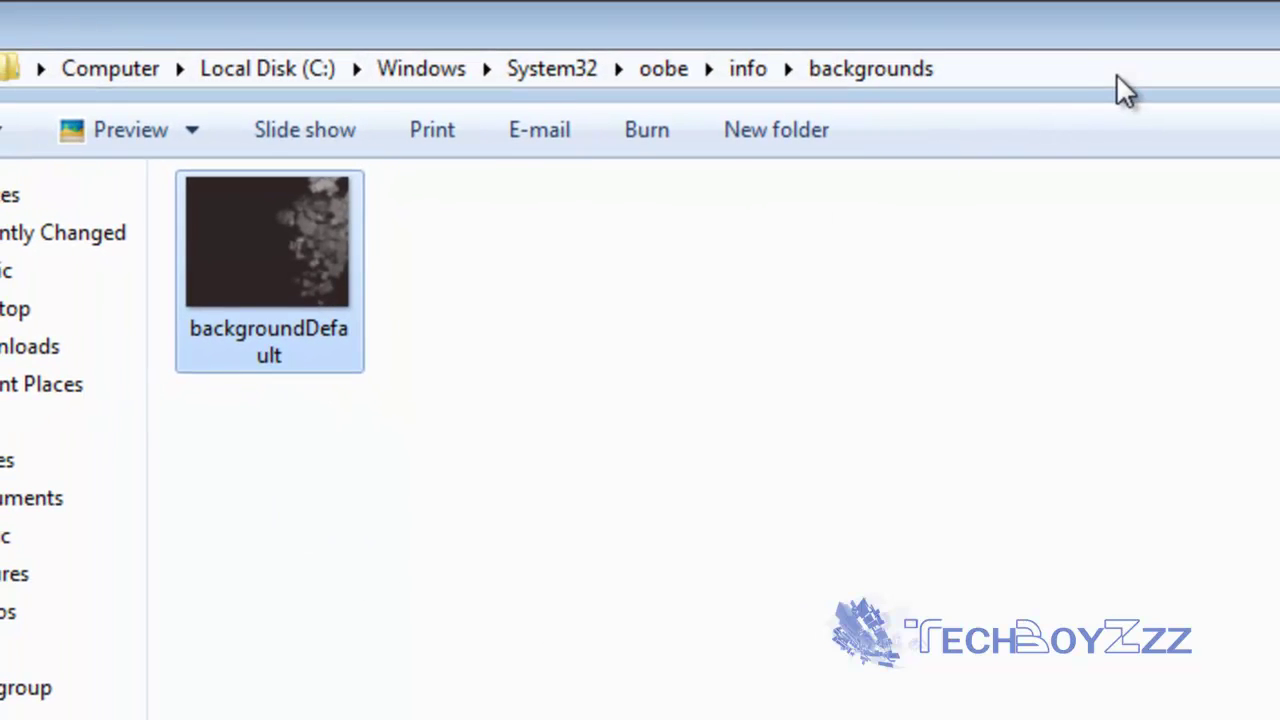
{"action": "left_click", "coordinate": [1095, 75]}
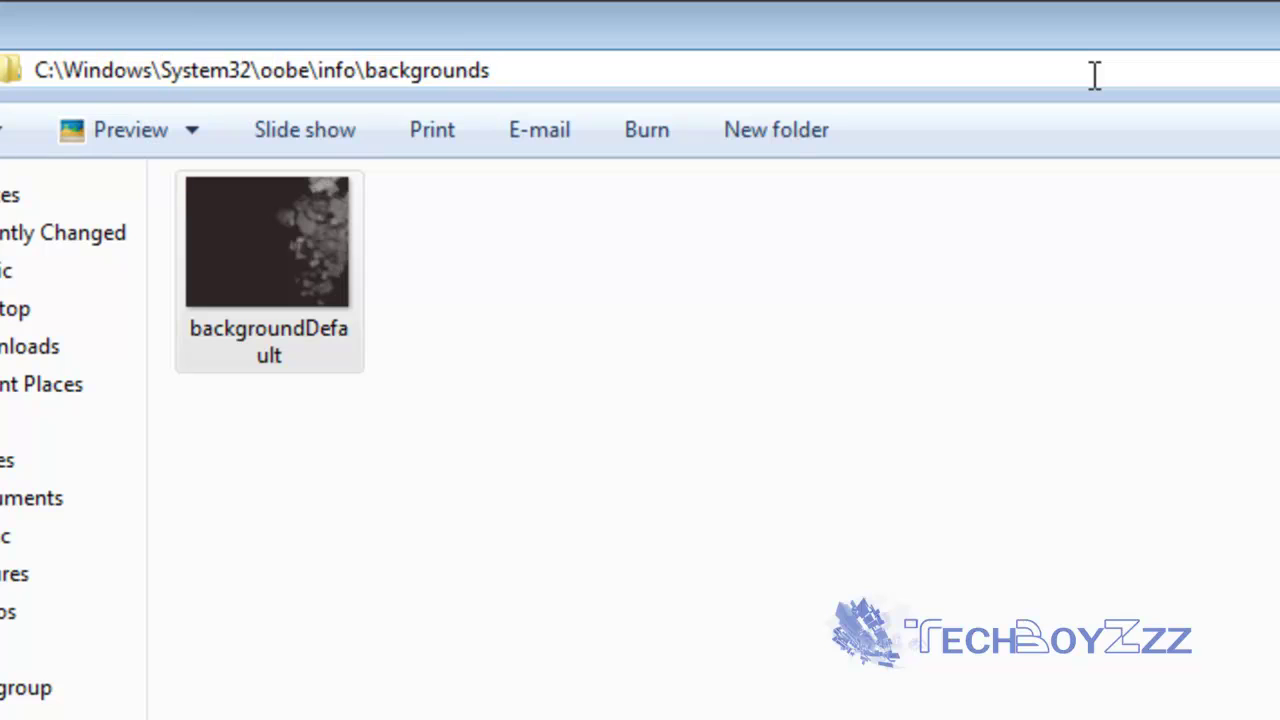
{"action": "type", "text": "\\backgro"}
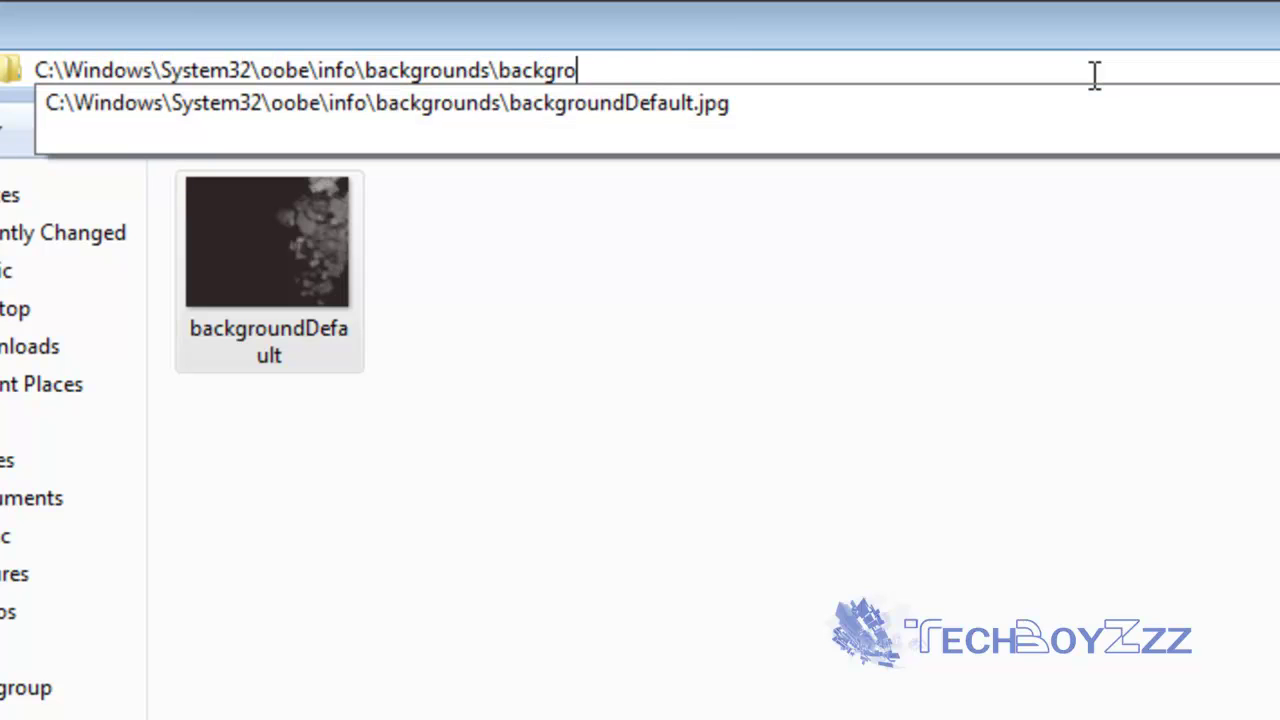
{"action": "key", "text": "Down"}
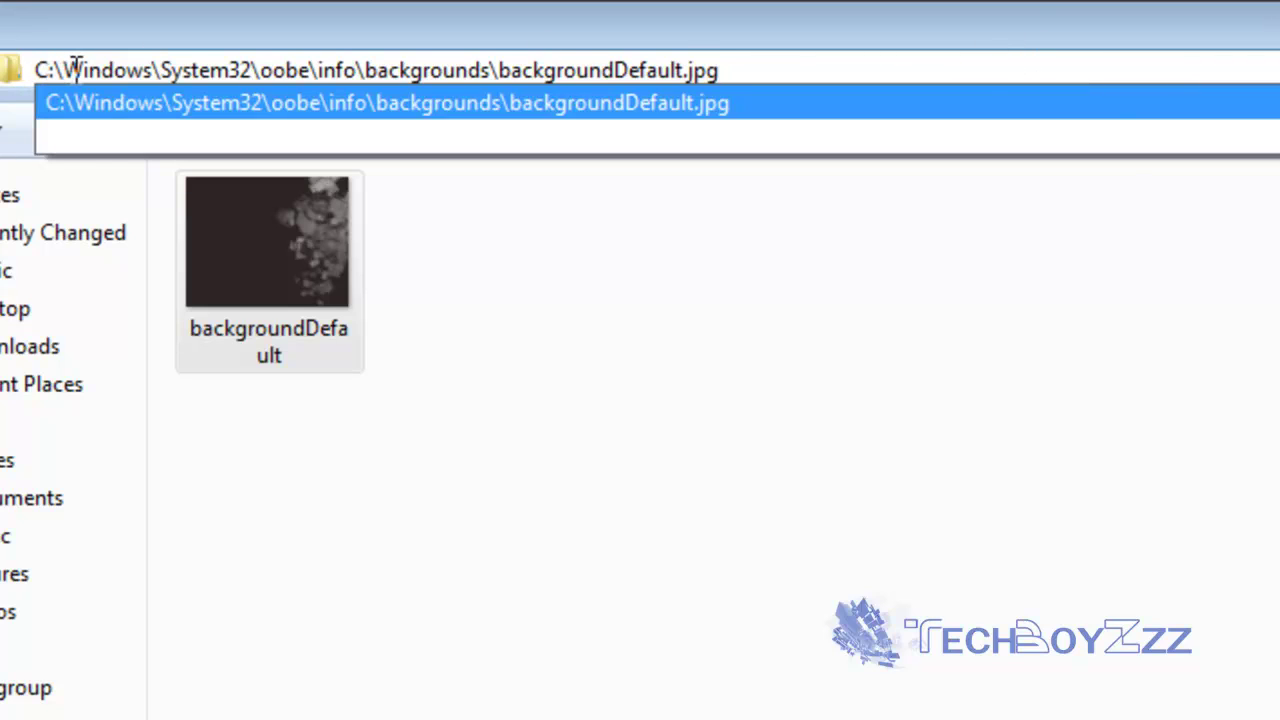
{"action": "left_click_drag", "start_coordinate": [182, 70], "coordinate": [728, 70]}
{"action": "left_click", "coordinate": [398, 66]}
{"action": "left_click", "coordinate": [751, 70]}
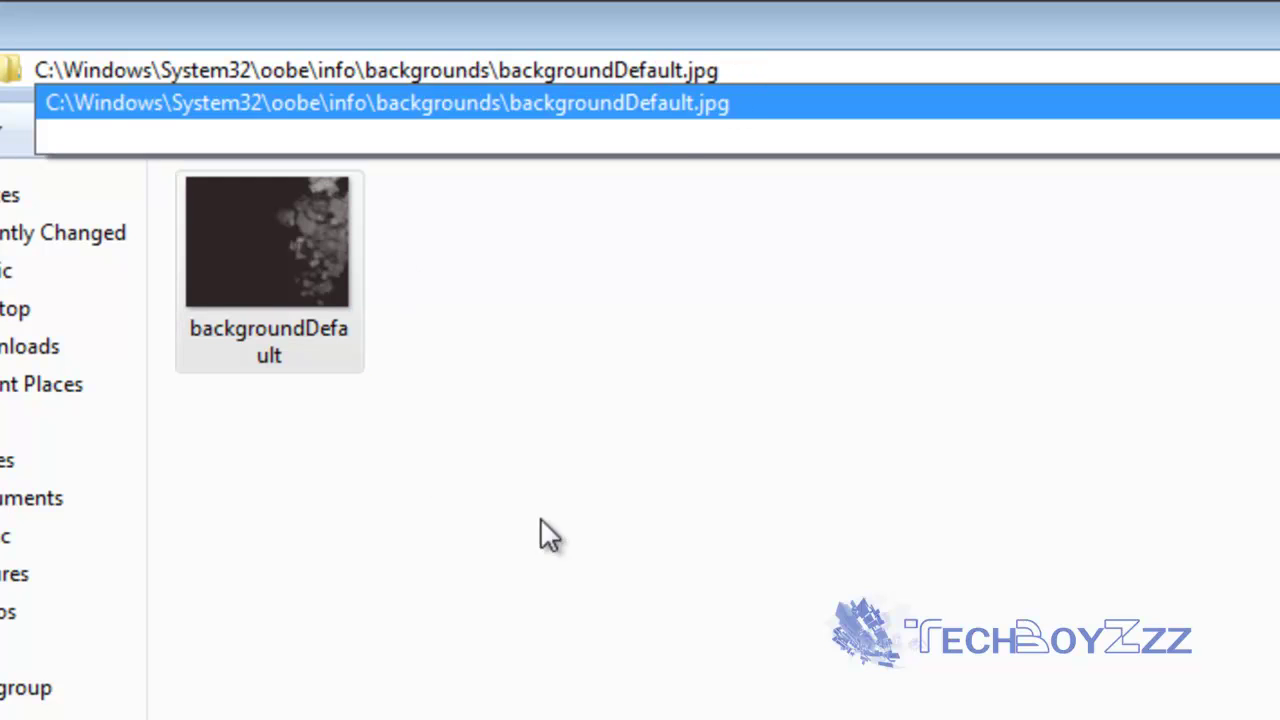